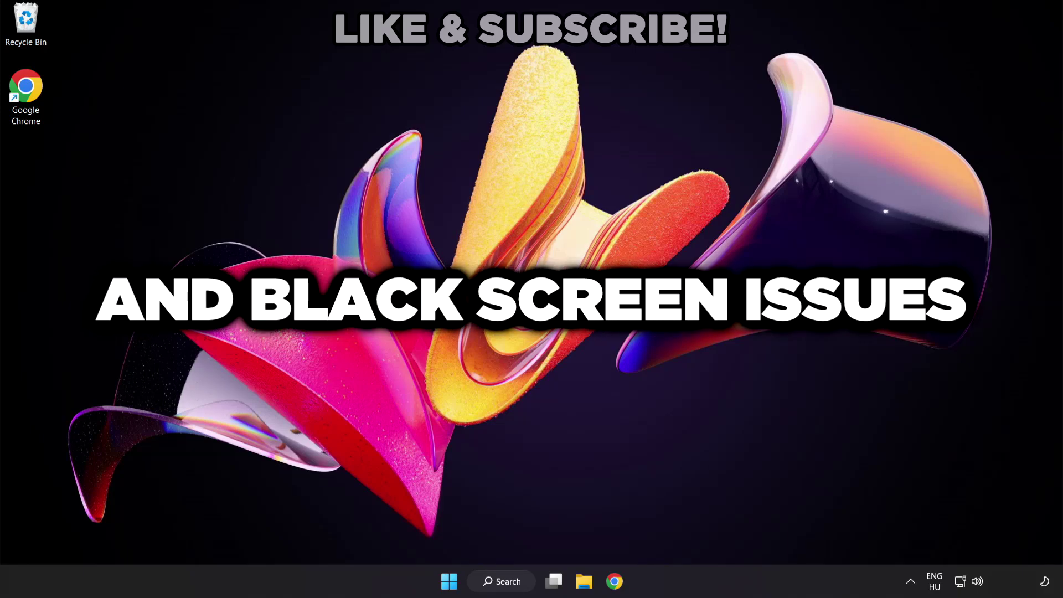
- Search Windows for 'device manager' so Device Manager shows as the best match
click(515, 588)
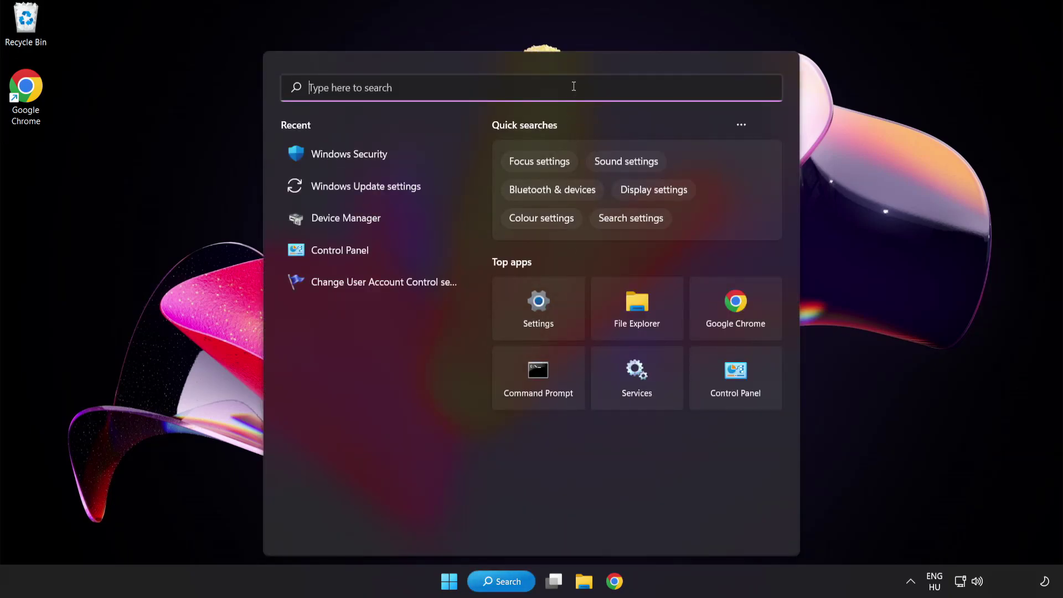
text(device manager)
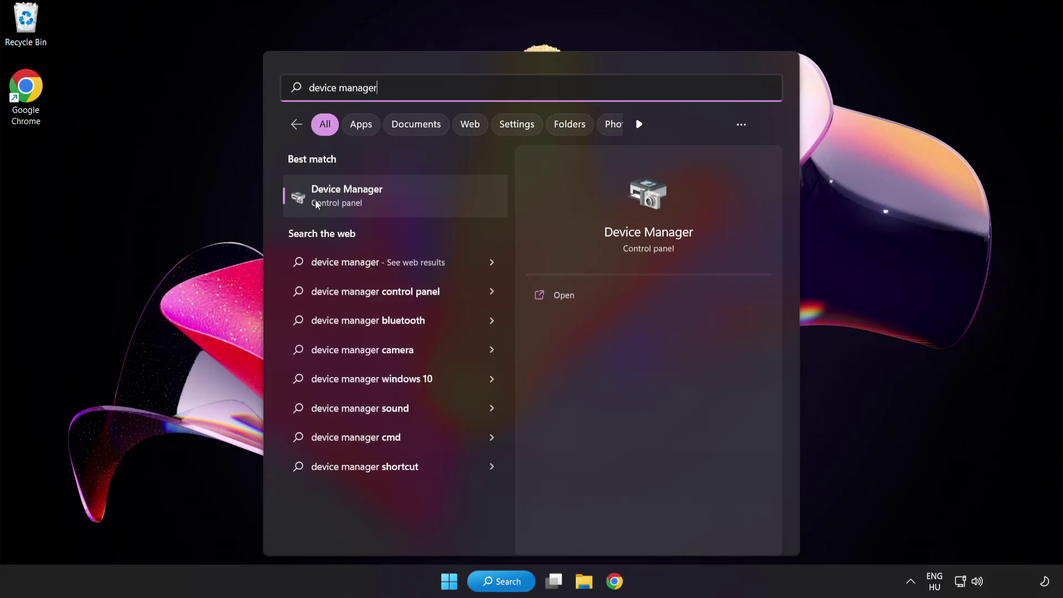
- Open Device Manager, expand Display adapters, and bring up the VMware SVGA 3D adapter's menu
click(424, 201)
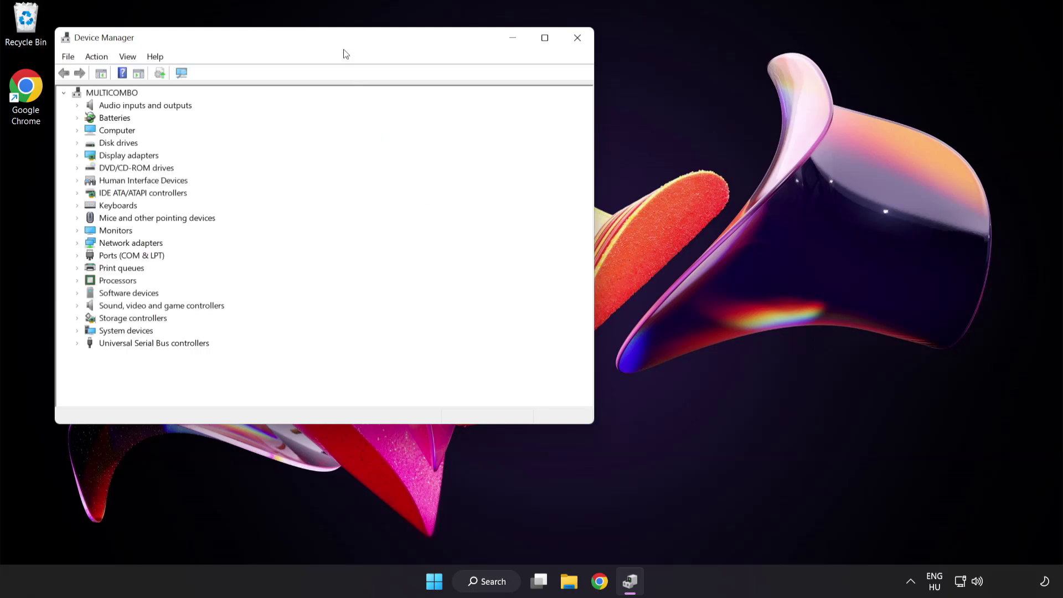
drag(342, 42, 520, 109)
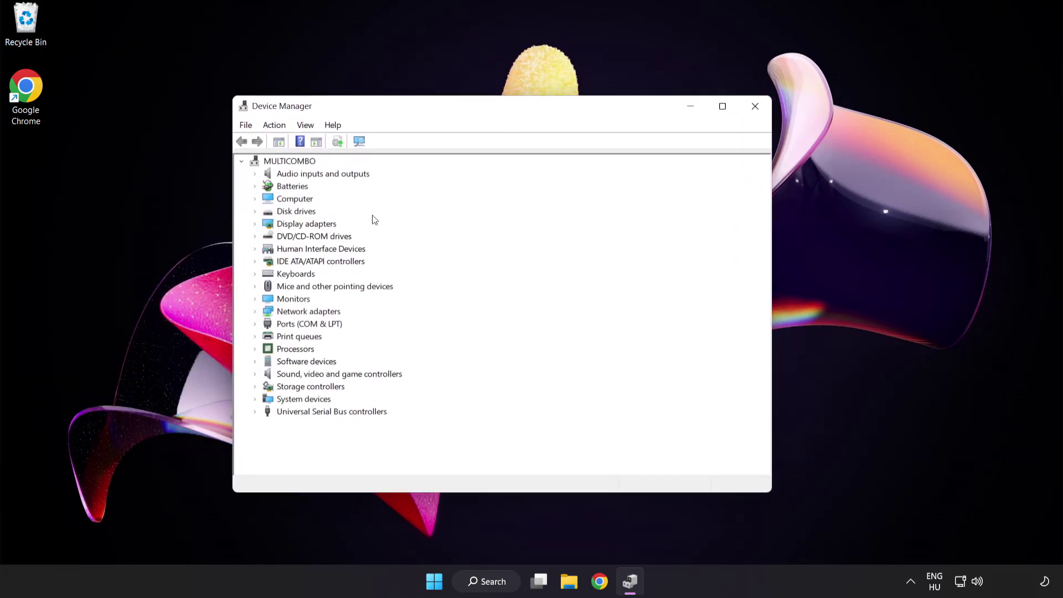
click(305, 224)
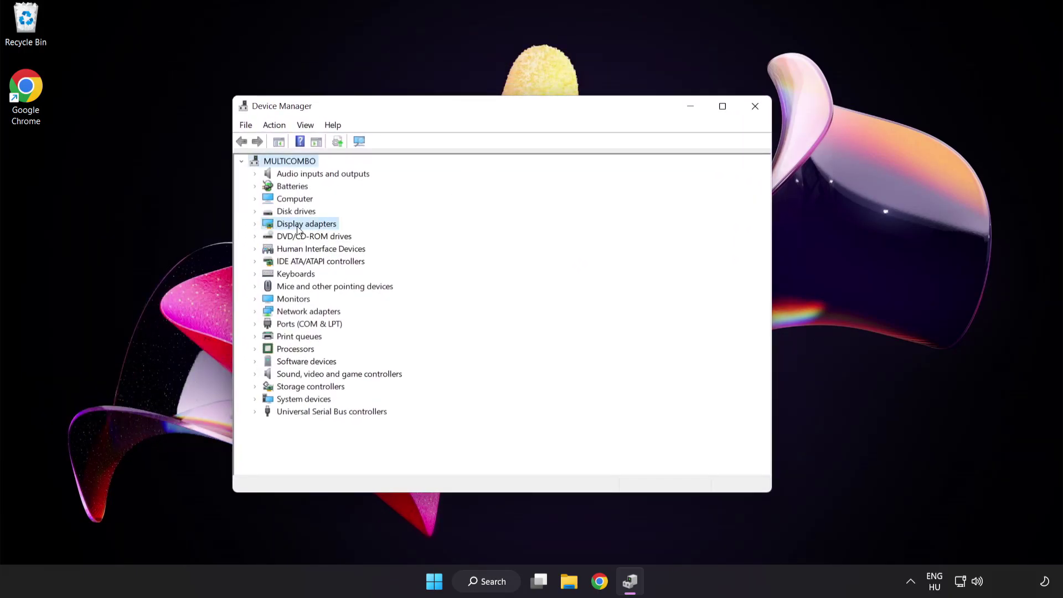
click(256, 224)
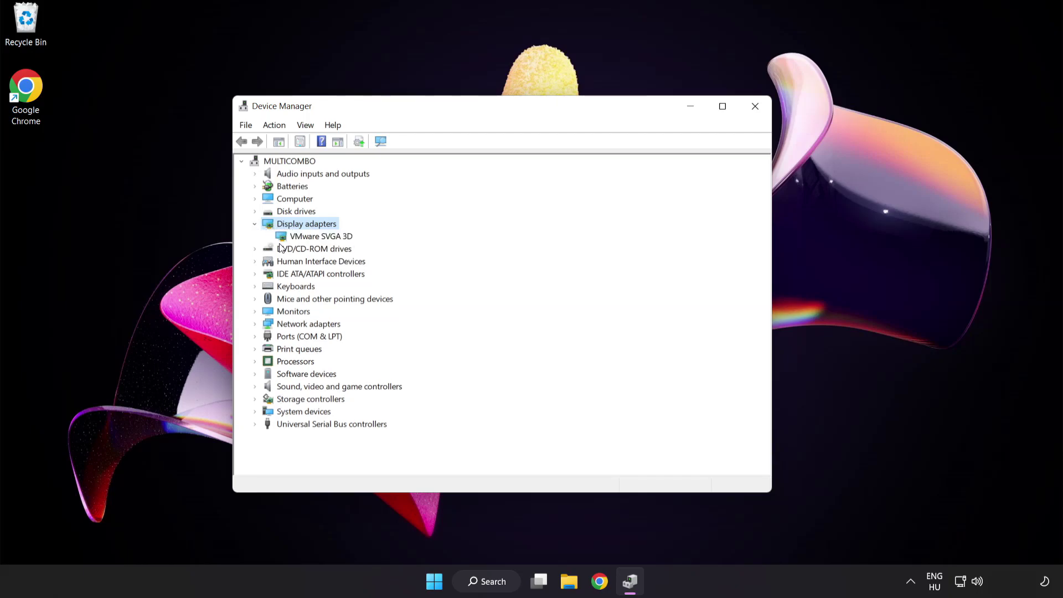
click(273, 237)
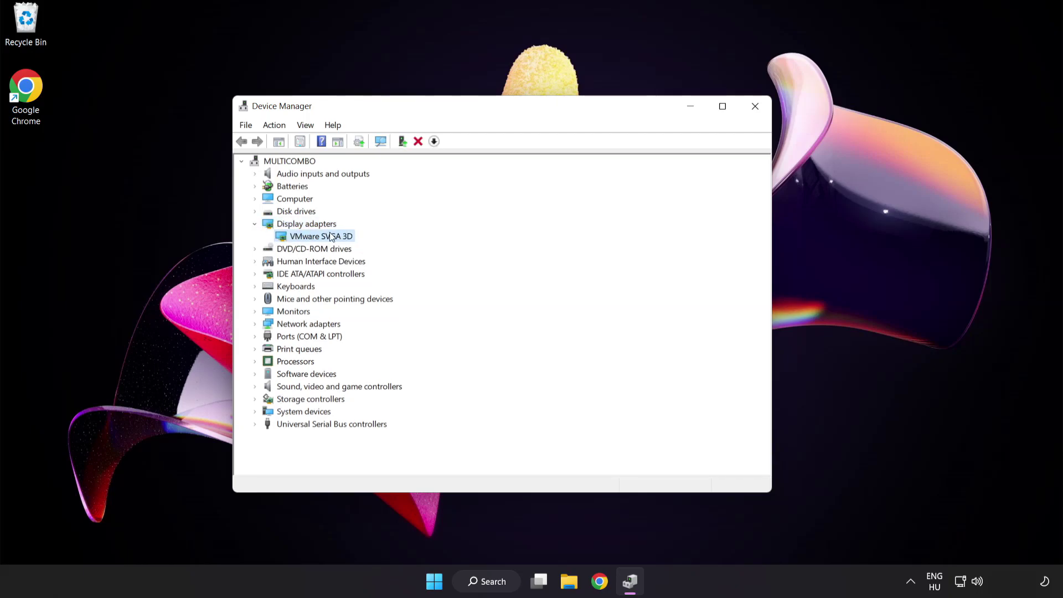
right_click(312, 236)
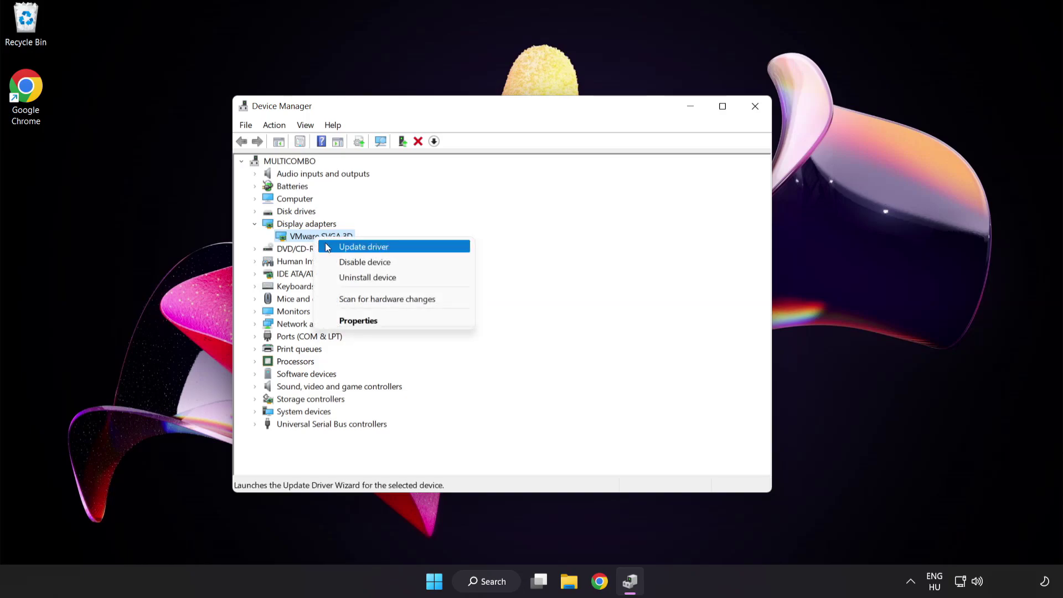
- Update the VMware SVGA 3D driver by searching automatically, then close the wizard
click(411, 247)
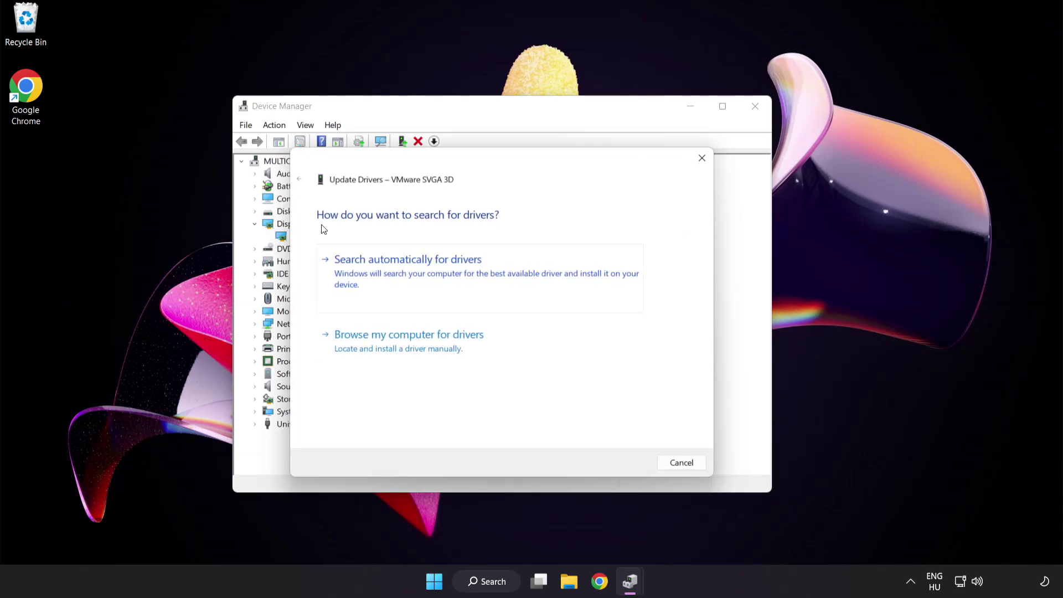
click(464, 275)
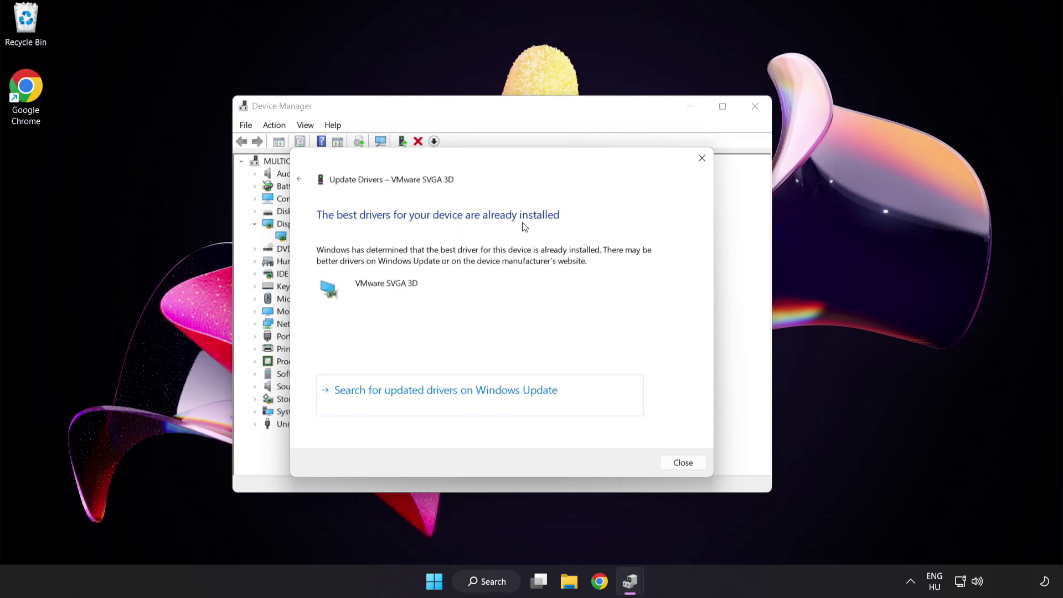
click(680, 465)
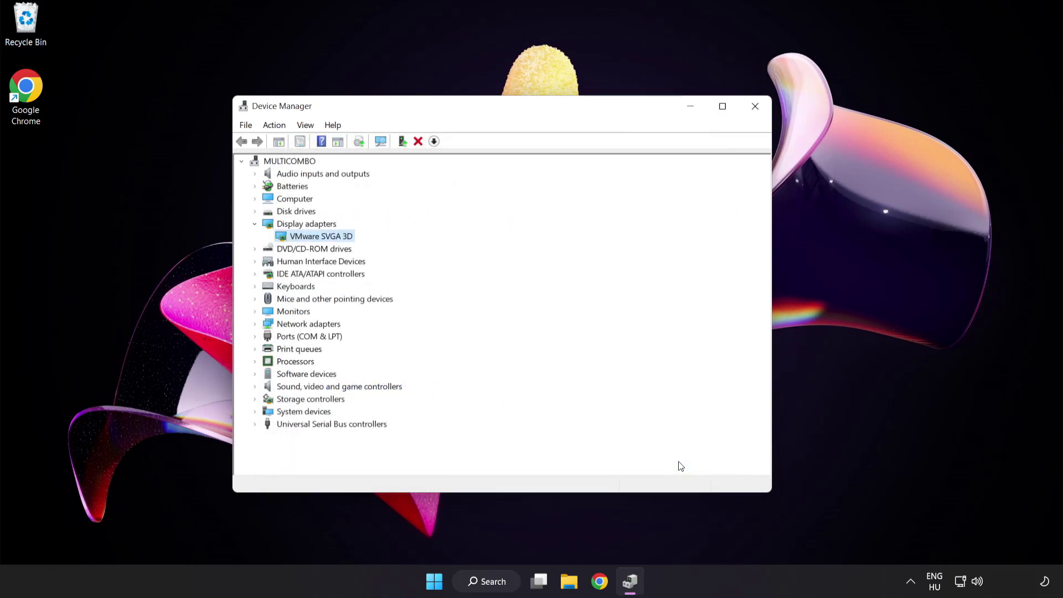
- Close Device Manager and search Windows for 'update'
click(755, 112)
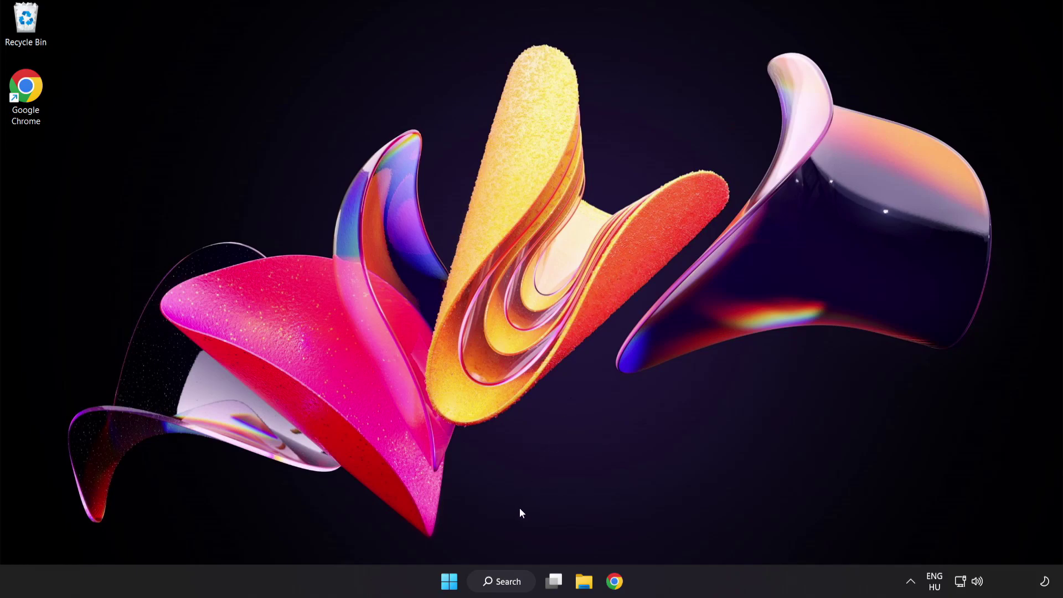
click(501, 581)
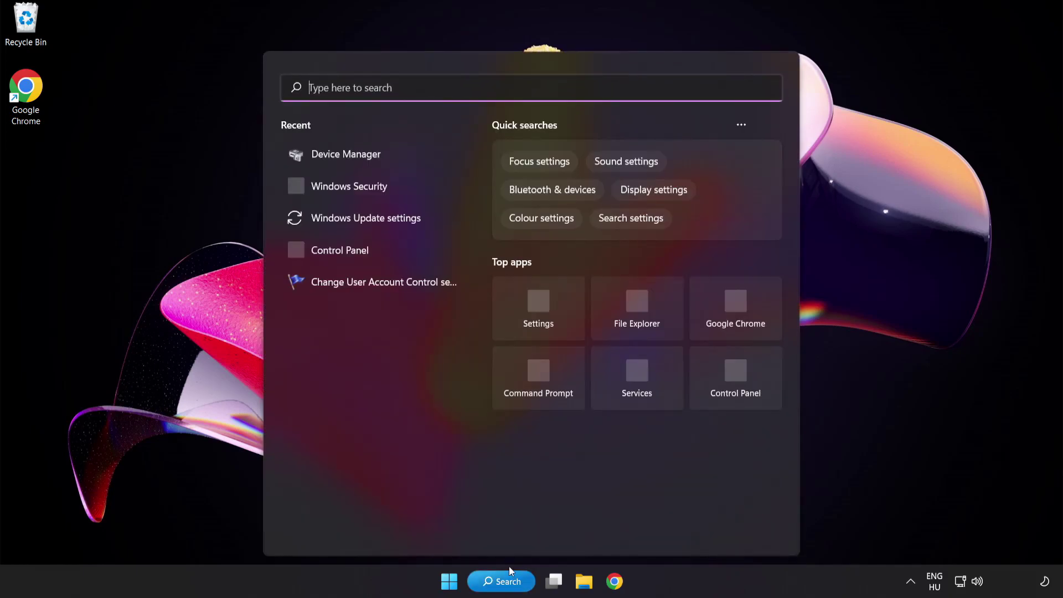
text(update)
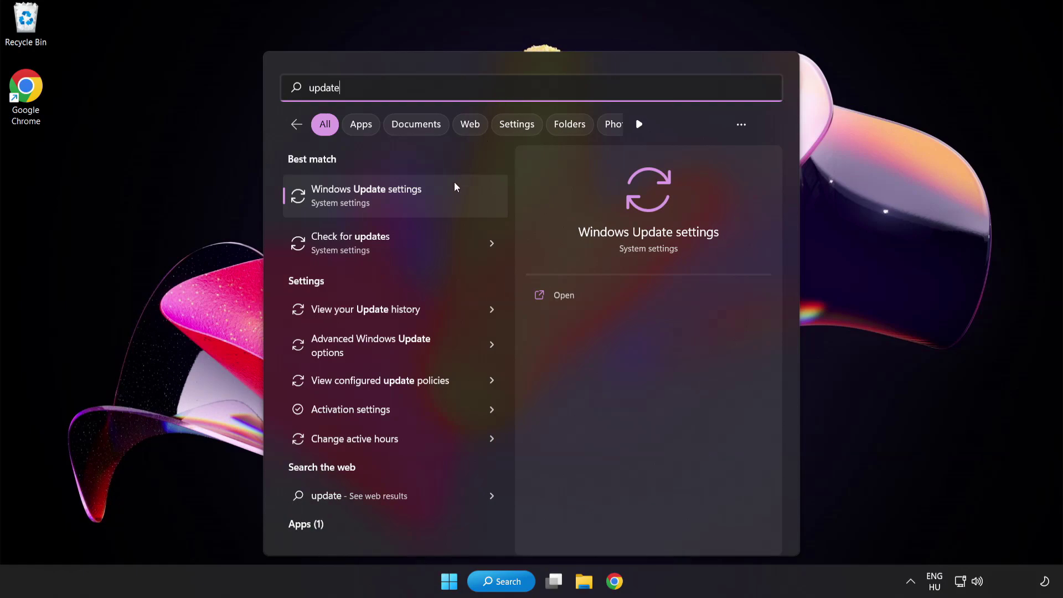
- Check for updates in Windows Update settings, then close Settings once the PC is up to date
click(406, 202)
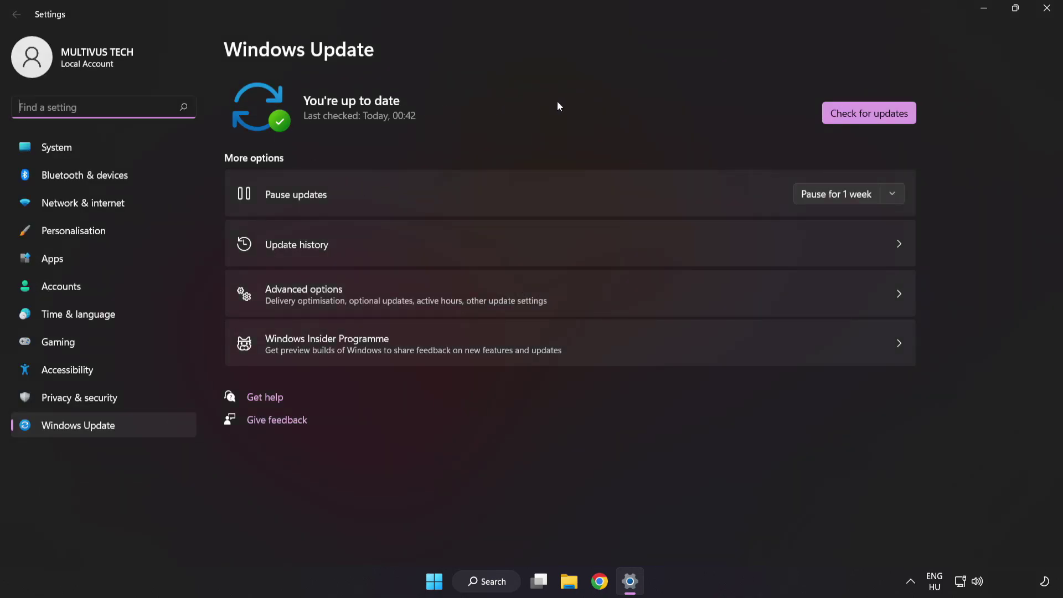
click(865, 118)
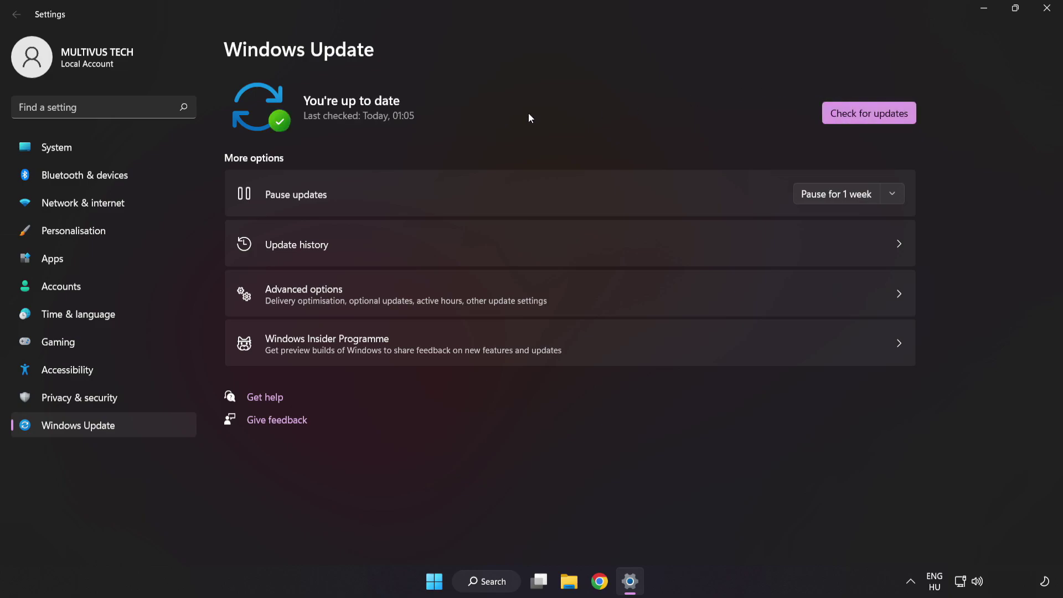
click(1045, 15)
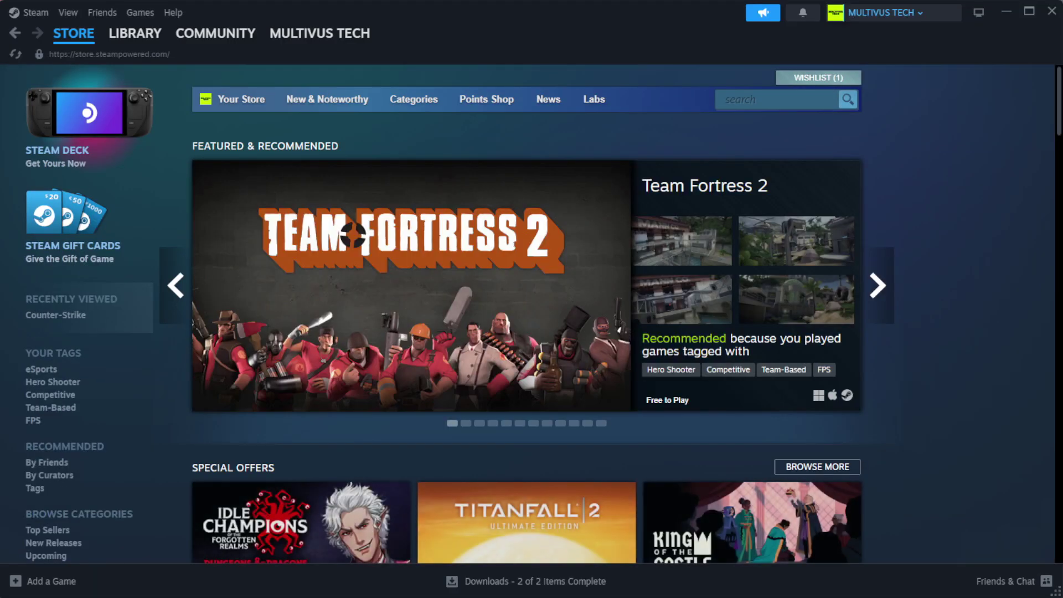
- Go to Steam's Library home and bring up the menu for YOUR NOT WORKING GAME
mouse_move(154, 40)
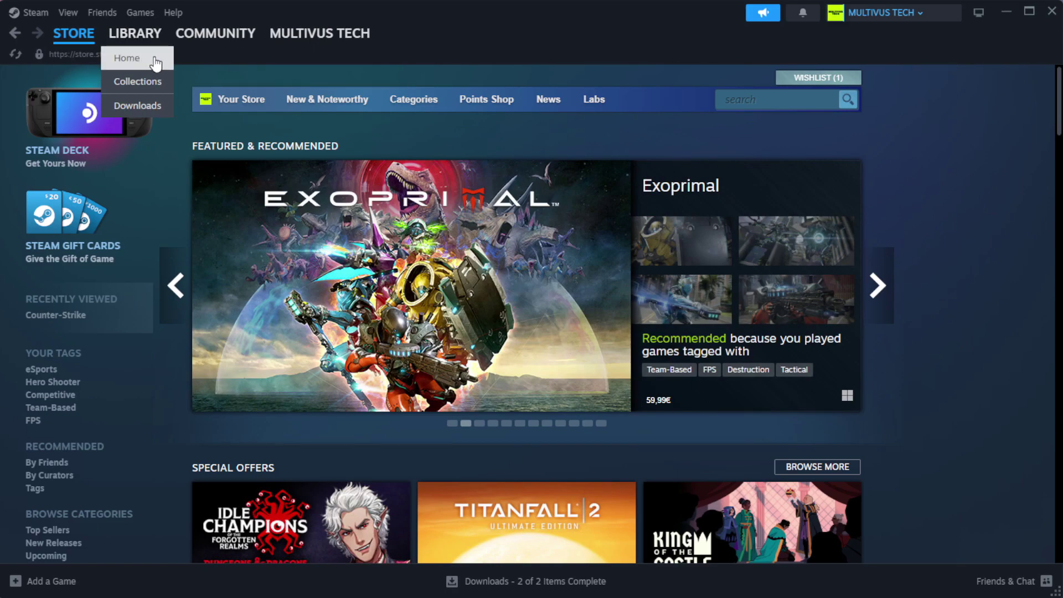
click(154, 61)
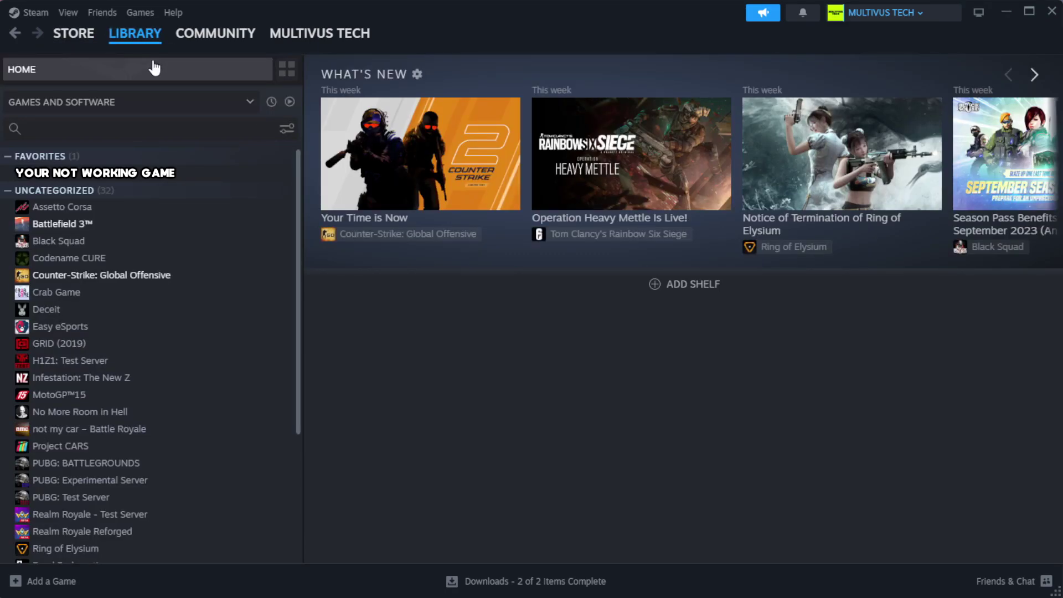
right_click(261, 175)
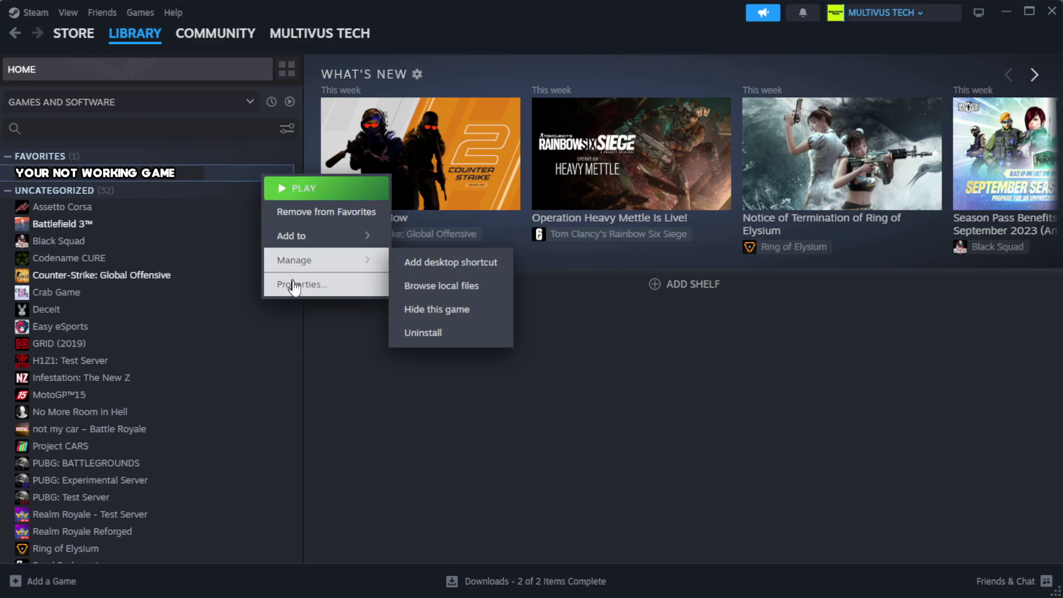
- Verify the integrity of the game's files from its Properties, under Installed Files
click(334, 287)
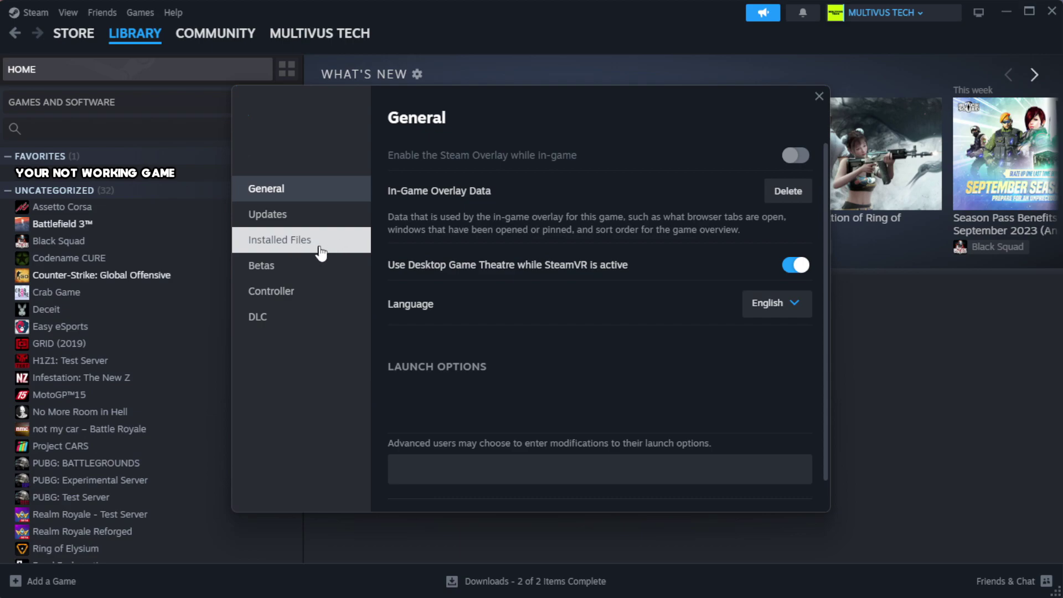
click(350, 253)
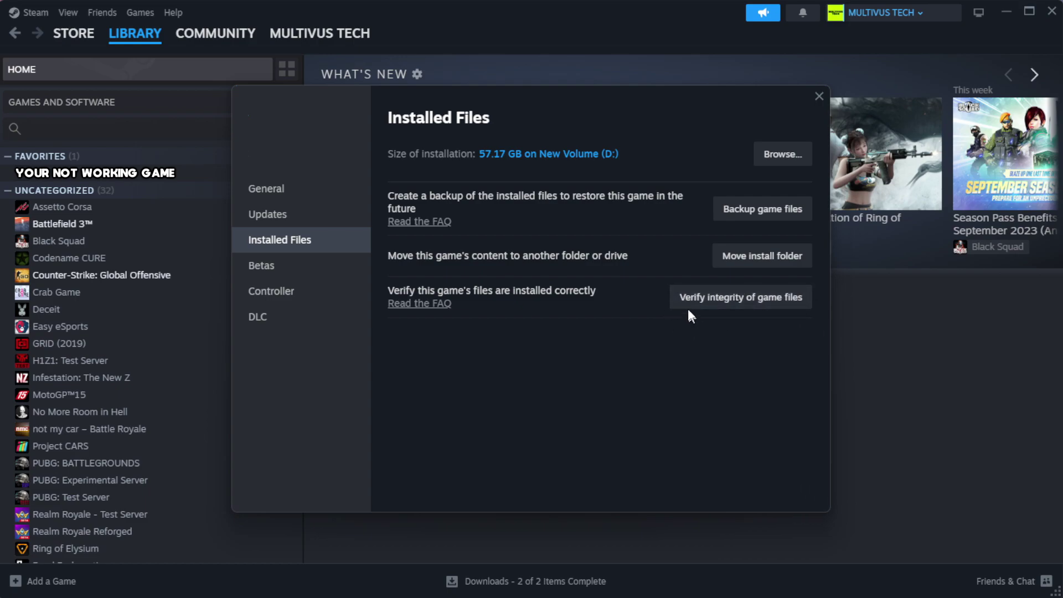
click(746, 304)
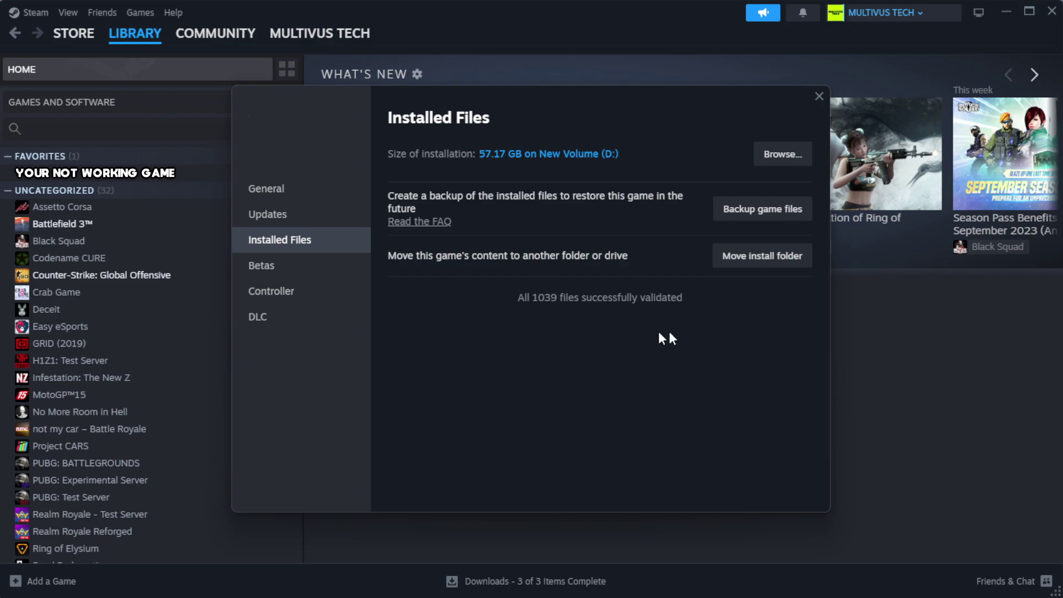
- Browse to the game's install folder and open Properties for the YOUR NOT WORKING GAME shortcut
click(780, 166)
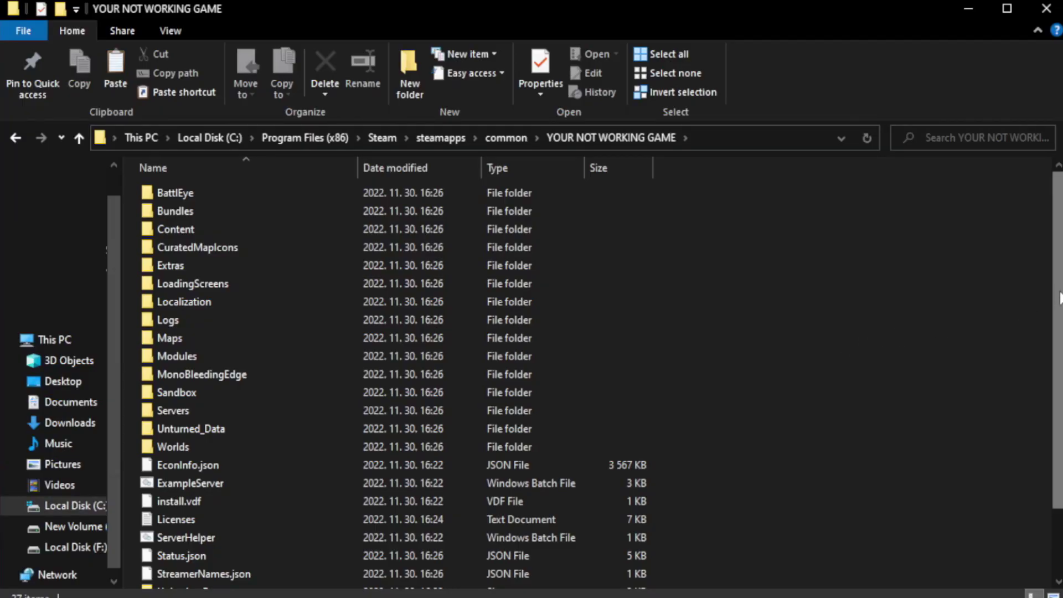
drag(1061, 330, 1060, 396)
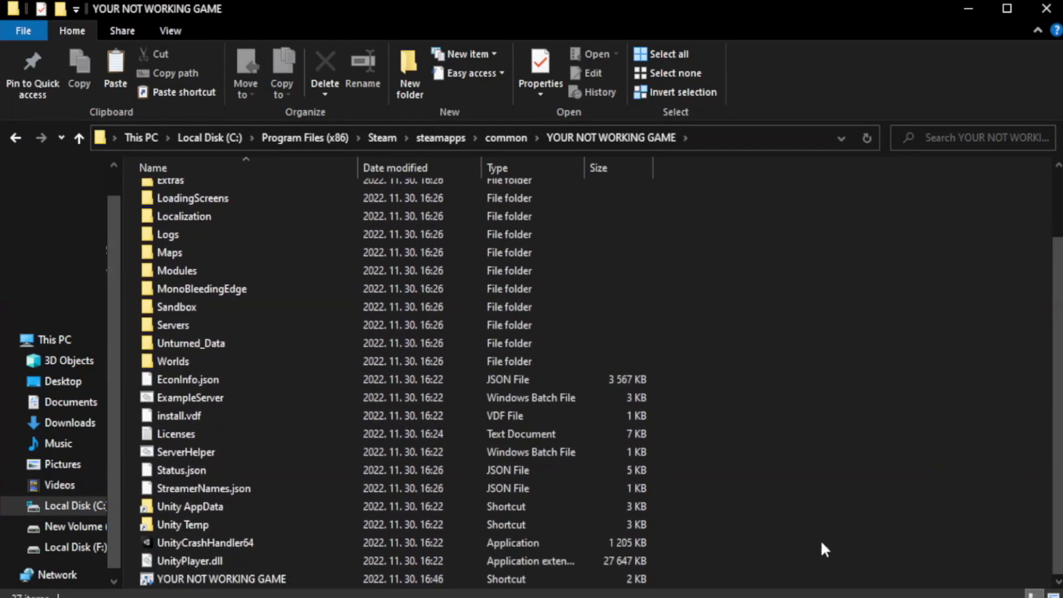
click(366, 580)
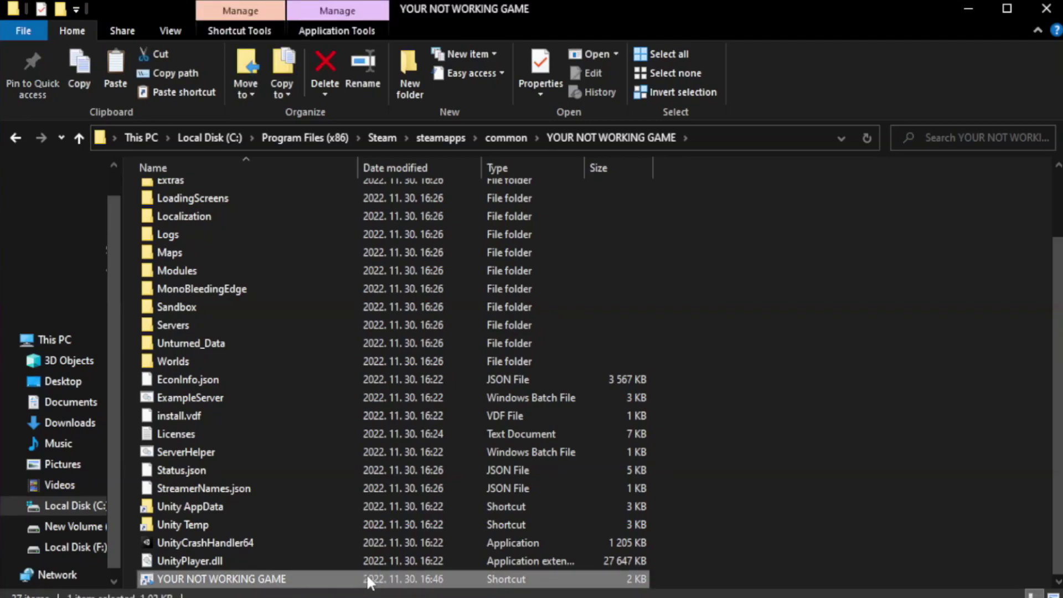
right_click(355, 580)
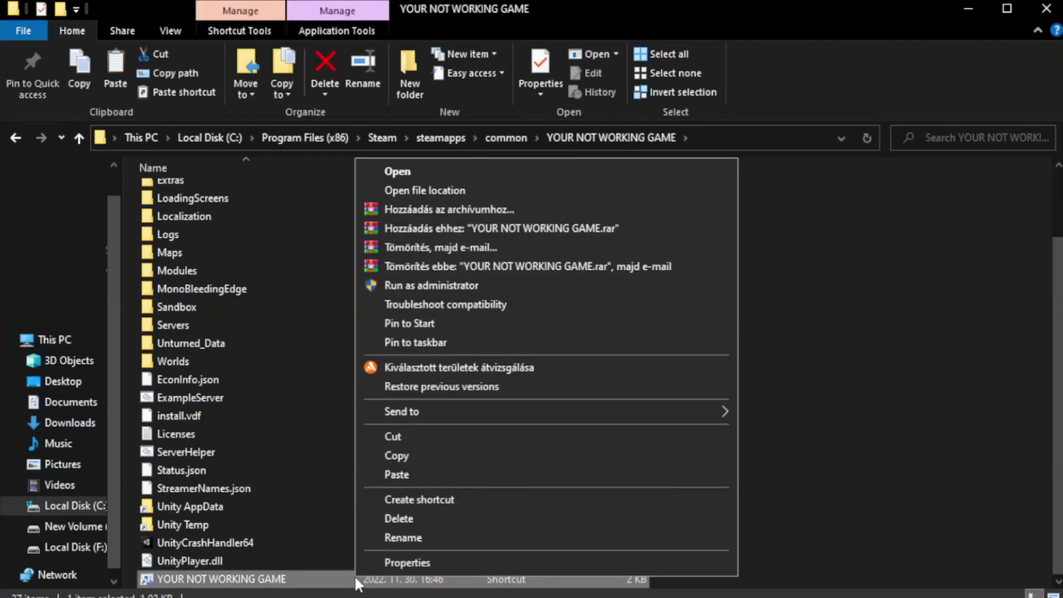
click(541, 559)
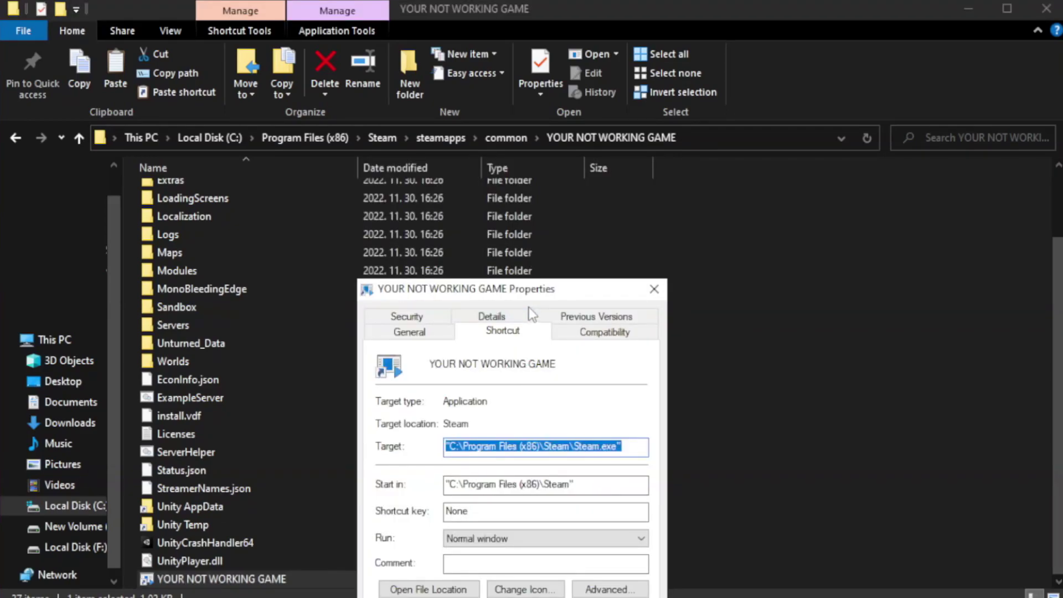
drag(532, 290, 533, 108)
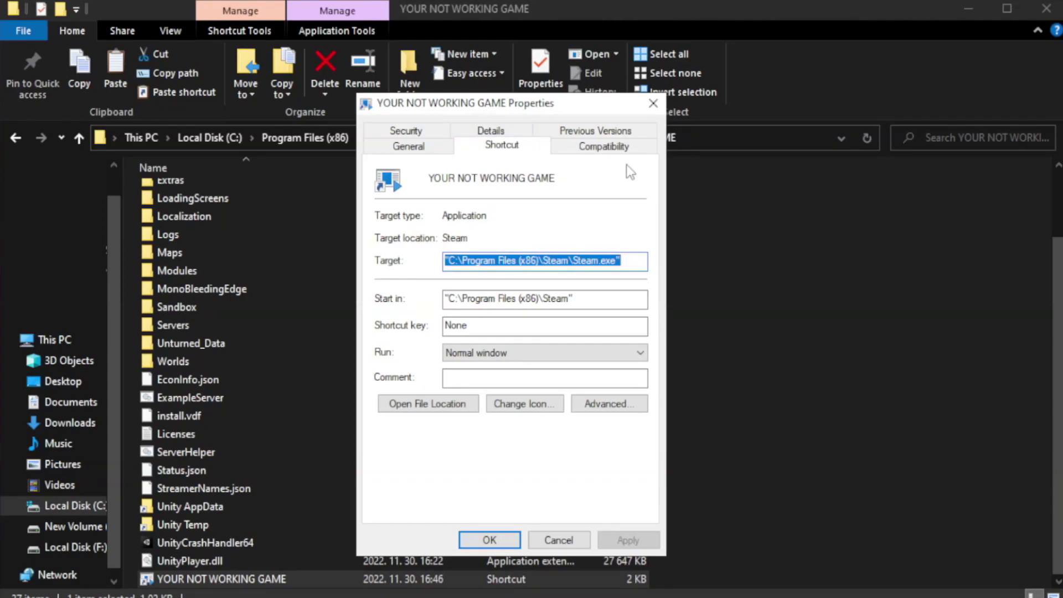
- Set the shortcut to Windows 8 compatibility, fullscreen optimizations off, run as administrator, and apply
click(599, 151)
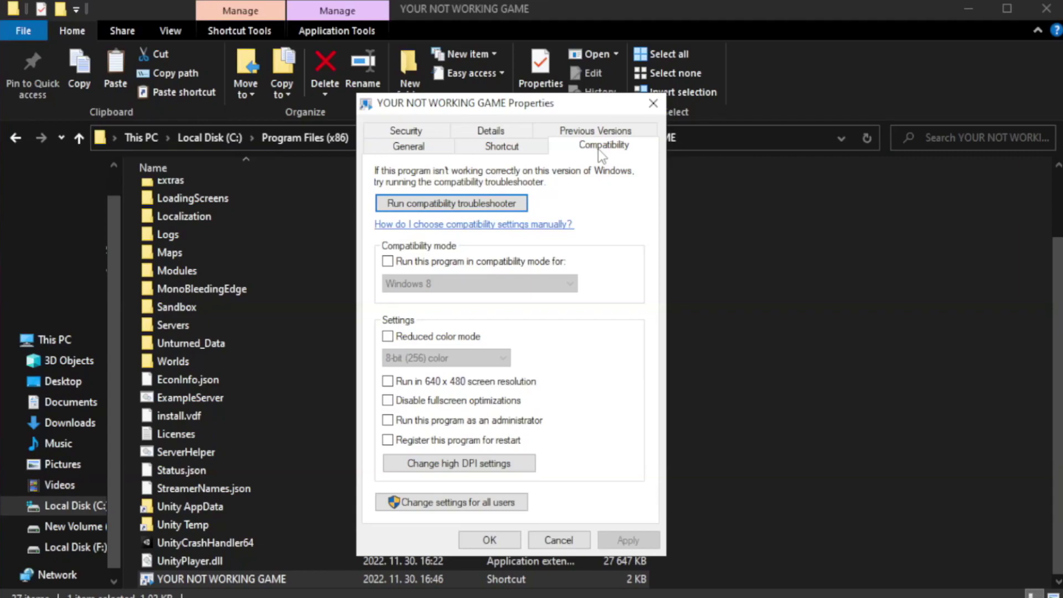
click(422, 266)
click(455, 283)
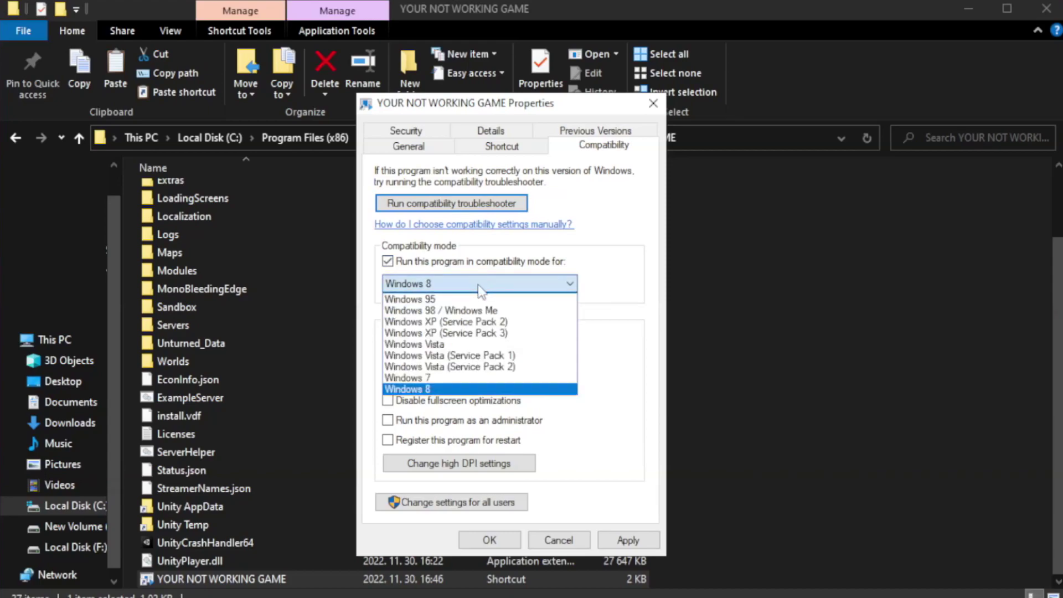
click(450, 389)
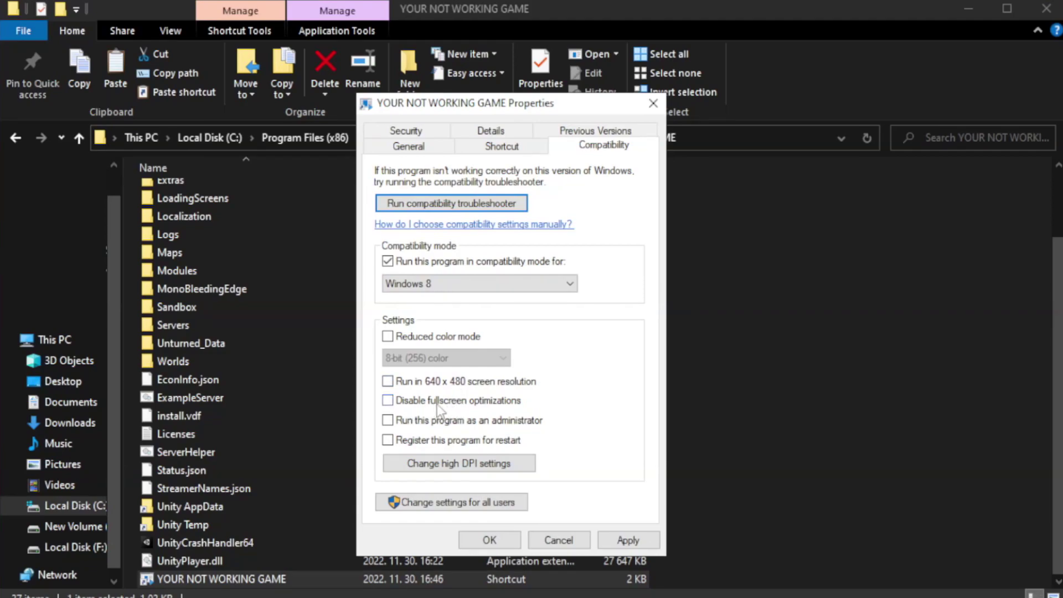
click(416, 408)
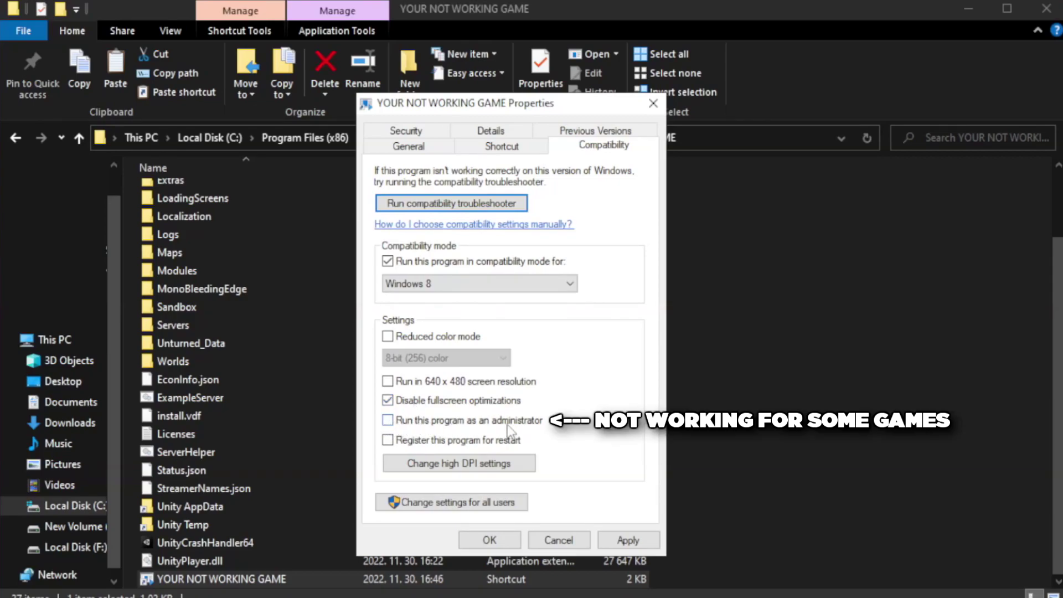
click(418, 428)
click(626, 541)
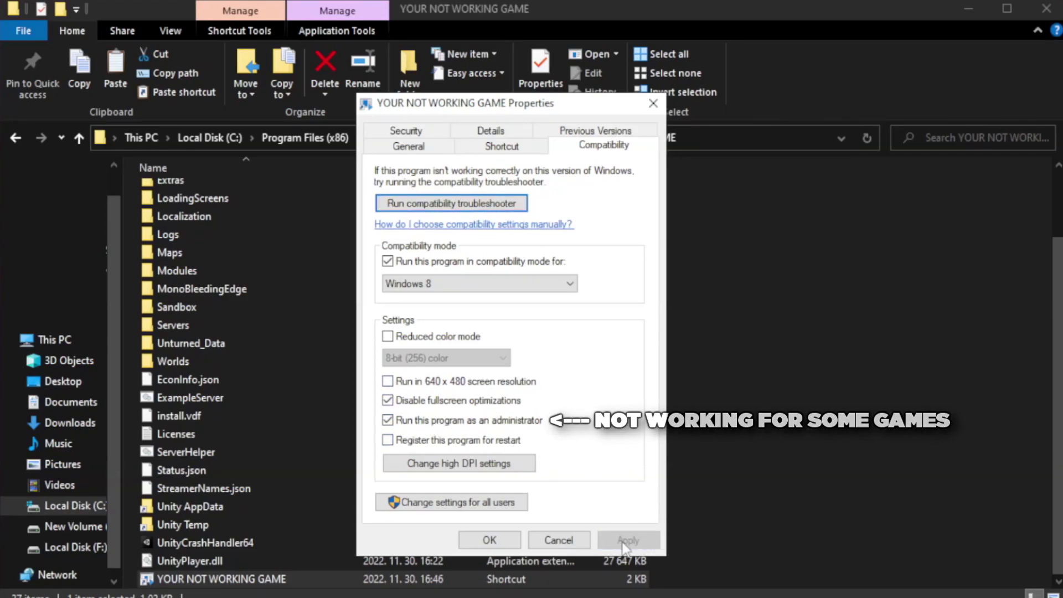
click(488, 541)
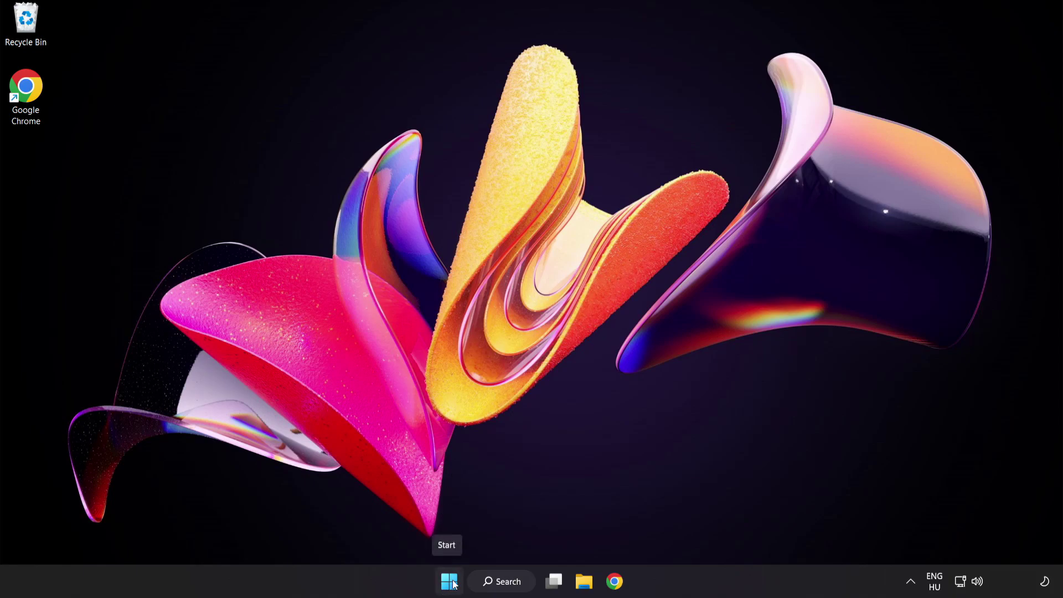
- Open Task Manager's Startup apps list from the Start button menu
right_click(453, 583)
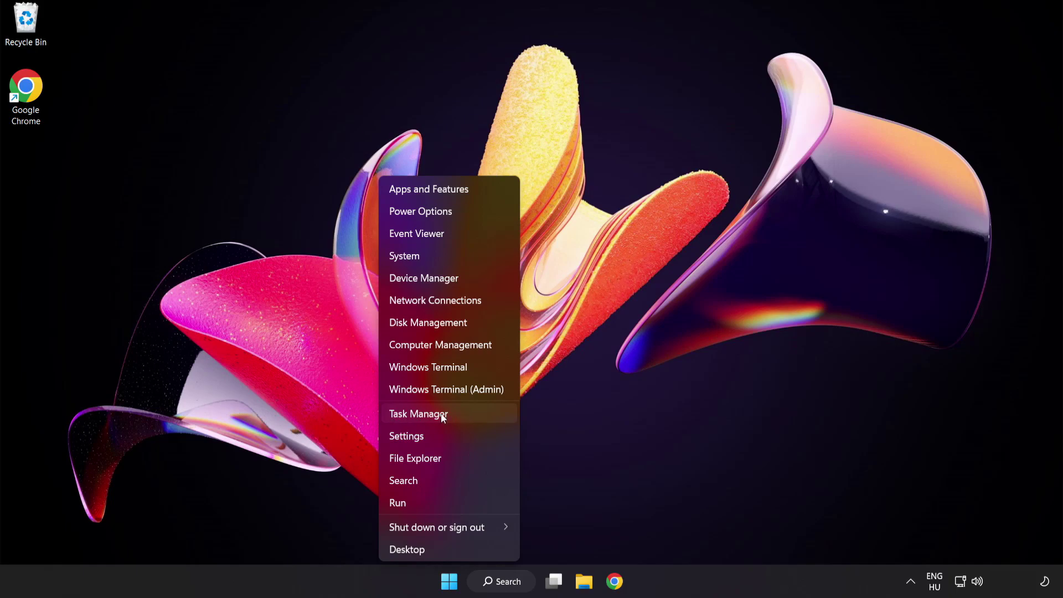
click(459, 415)
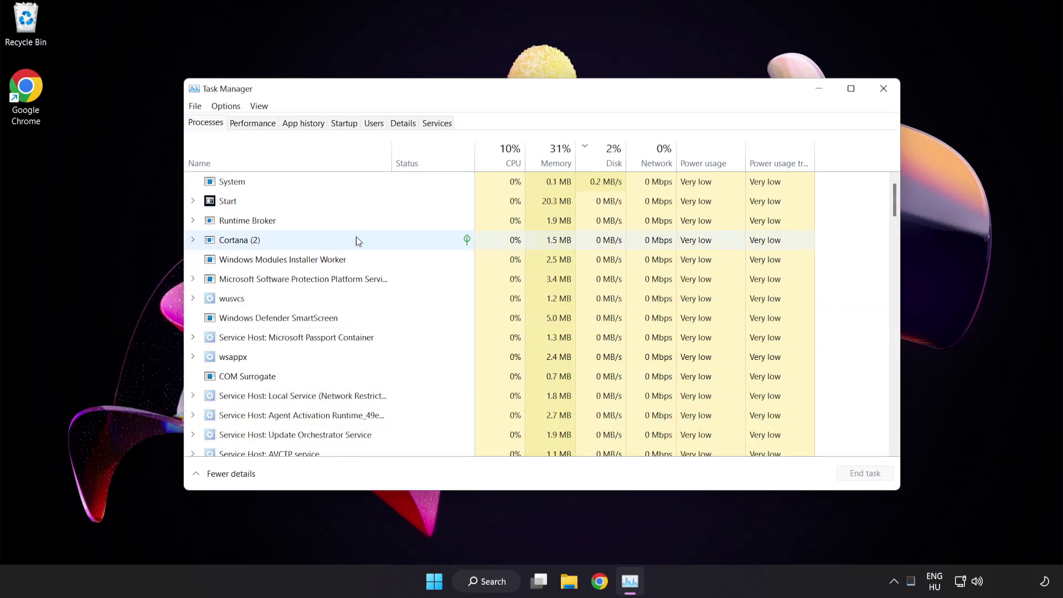
click(352, 127)
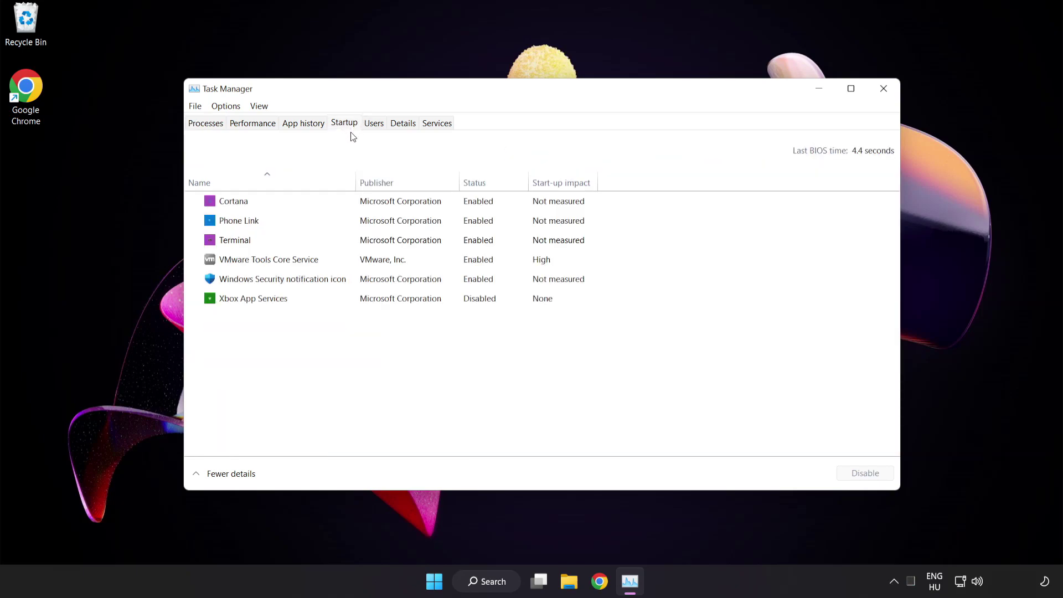
- Disable Cortana, Phone Link, Terminal and Windows Security notification icon at startup
click(352, 208)
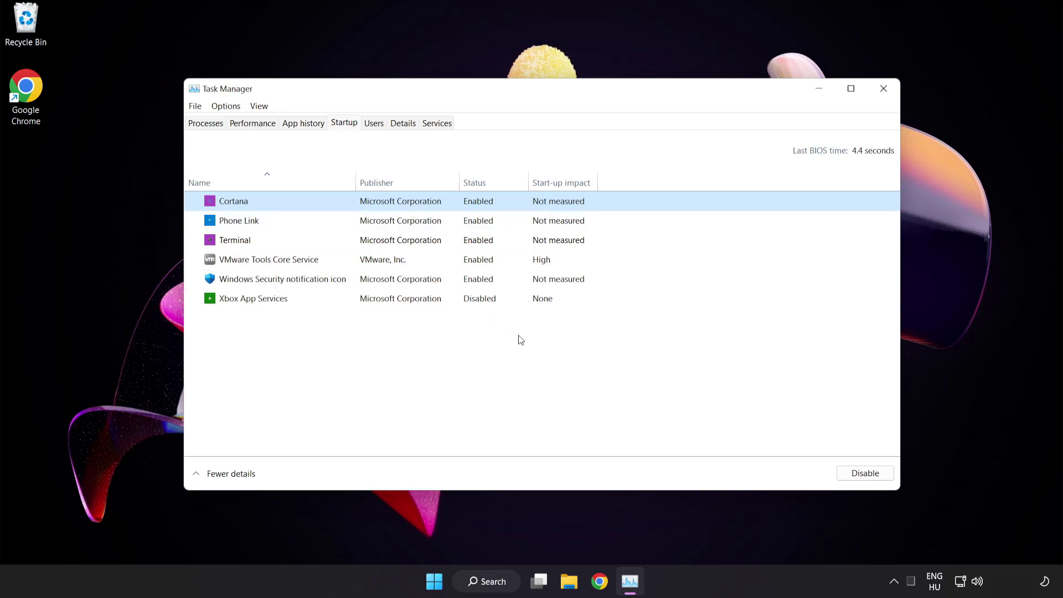
click(865, 474)
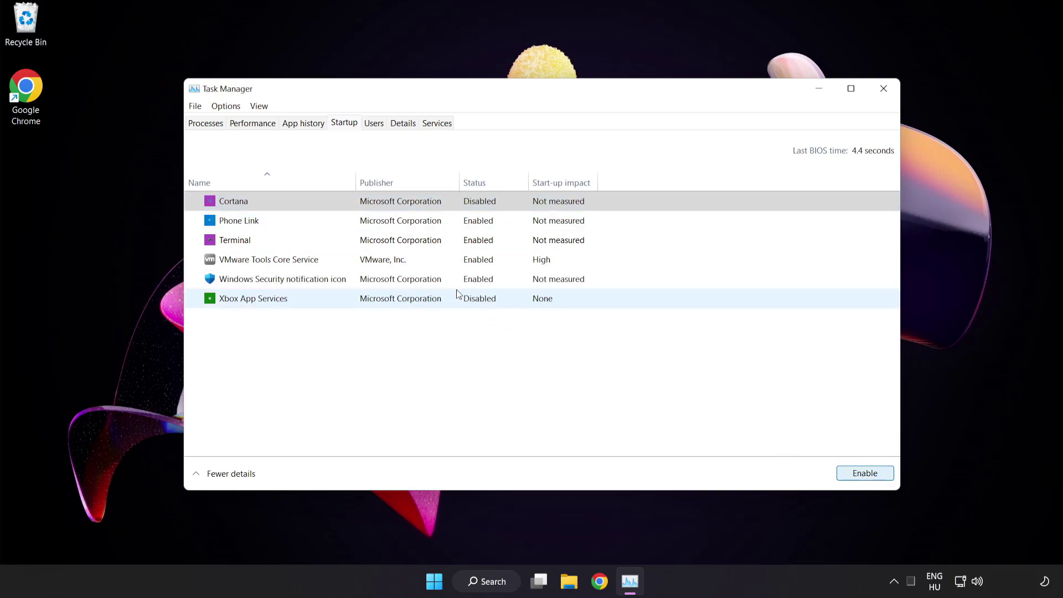
click(328, 218)
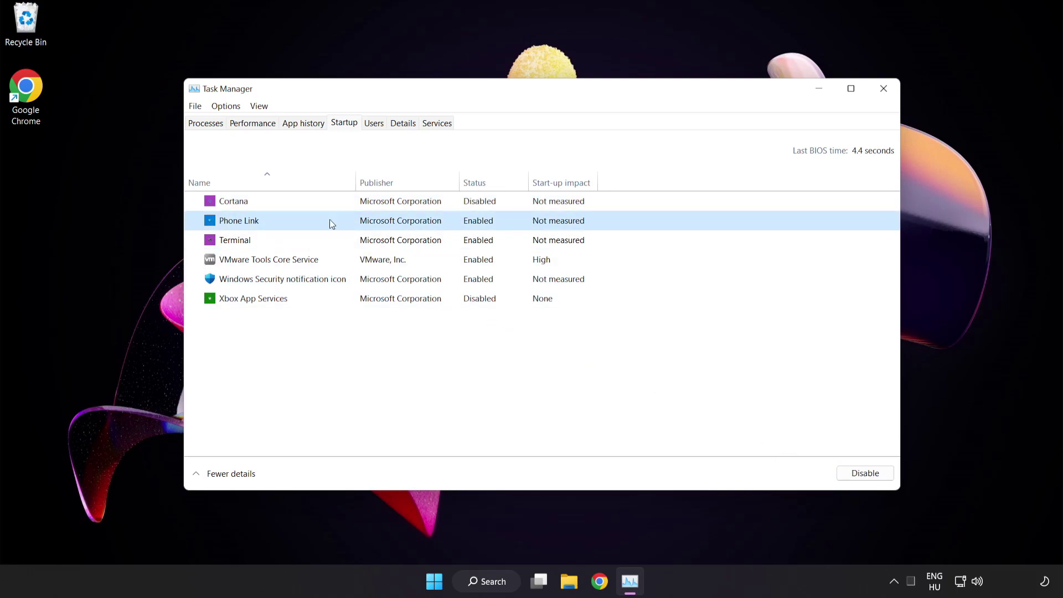
click(861, 481)
click(354, 241)
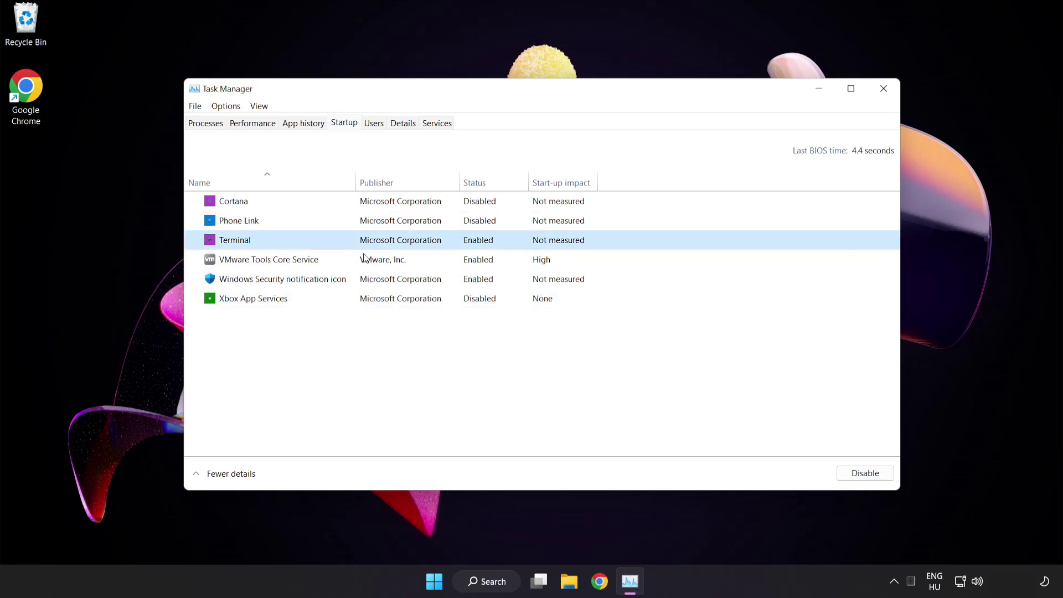
click(846, 471)
click(365, 284)
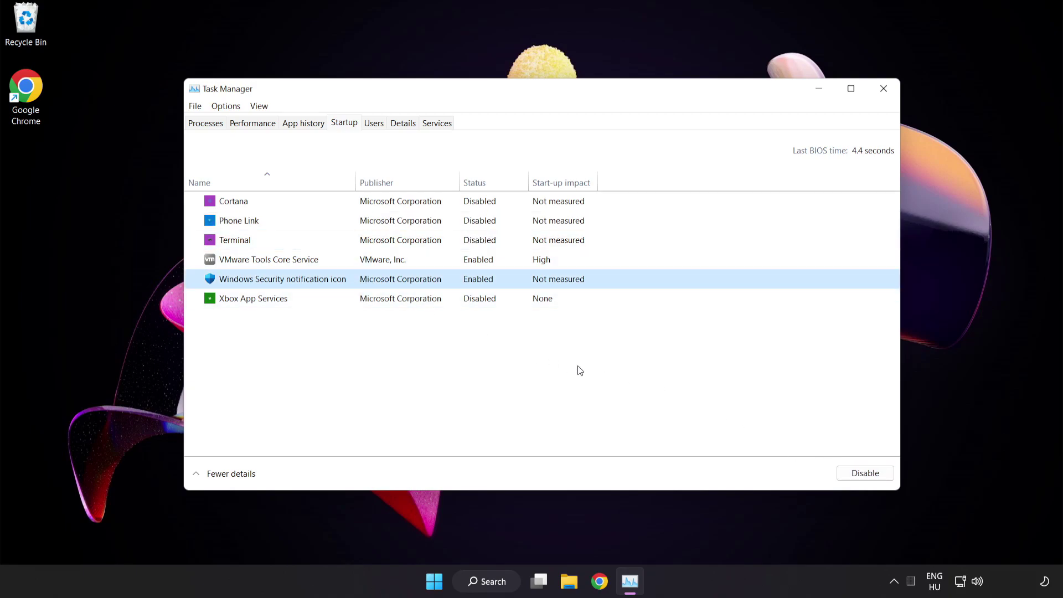
click(853, 475)
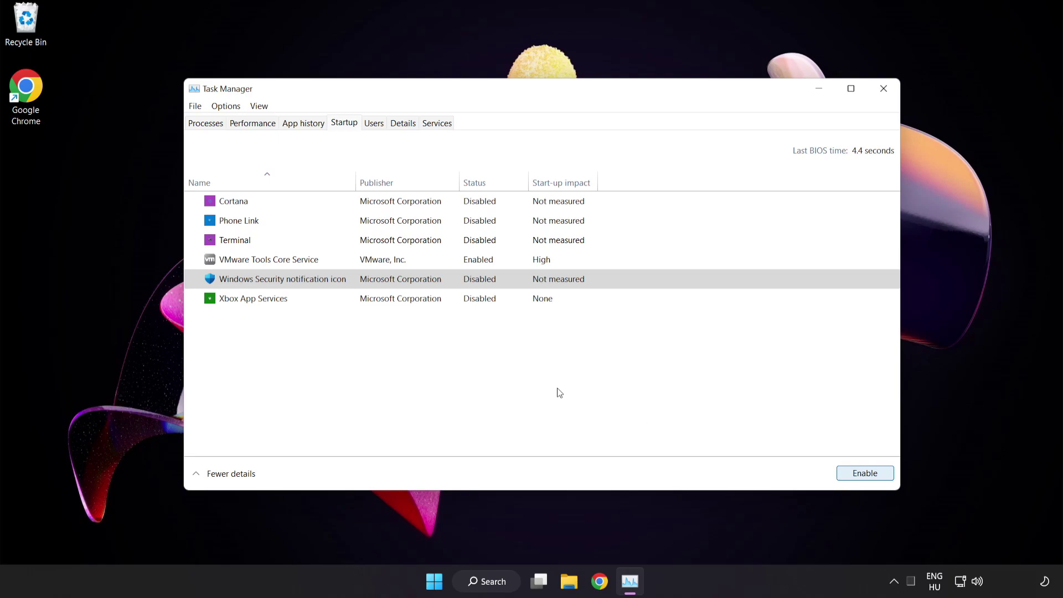
- Close Task Manager and download the DirectX End-User Runtime web installer in Chrome
click(883, 90)
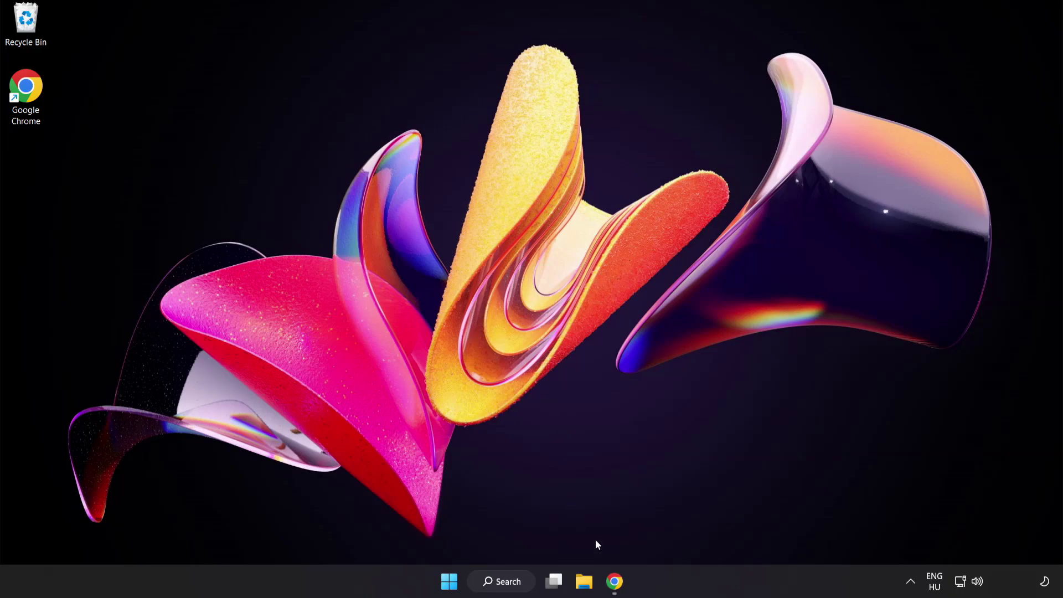
click(616, 582)
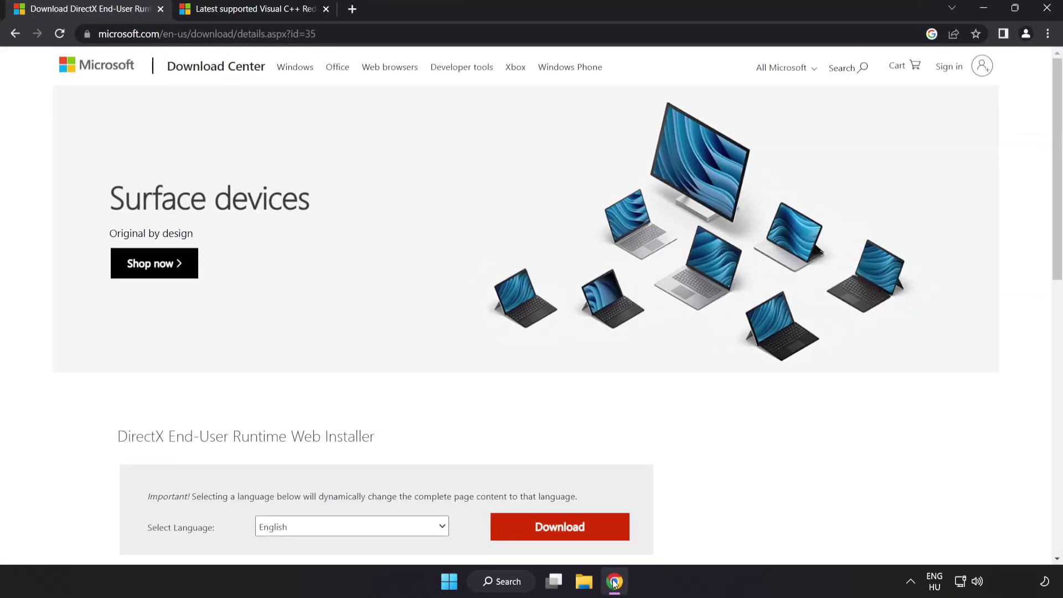
click(347, 34)
click(382, 33)
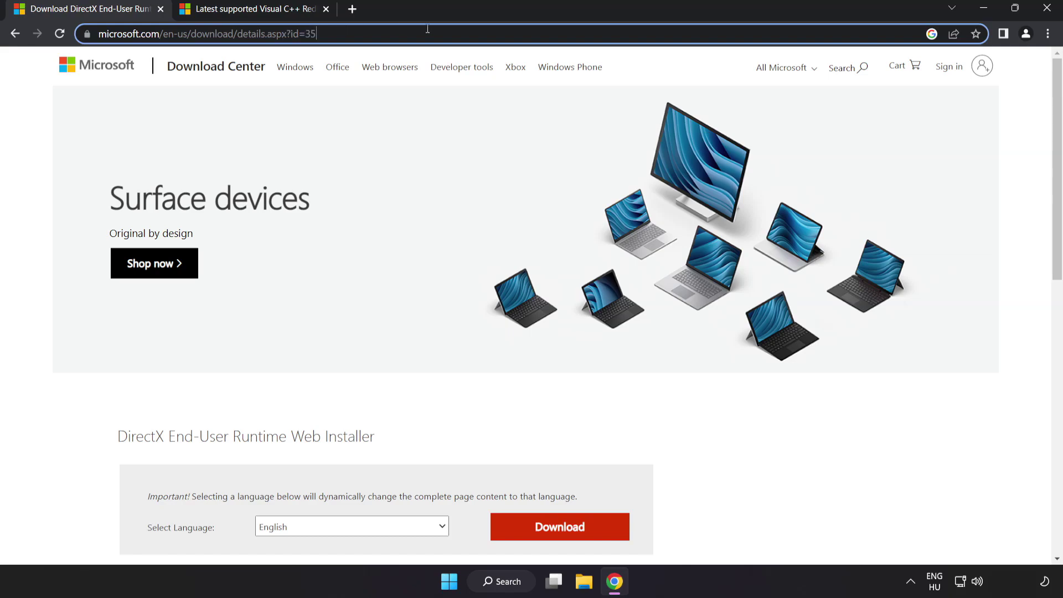
click(742, 451)
scroll(739, 445, down, 2)
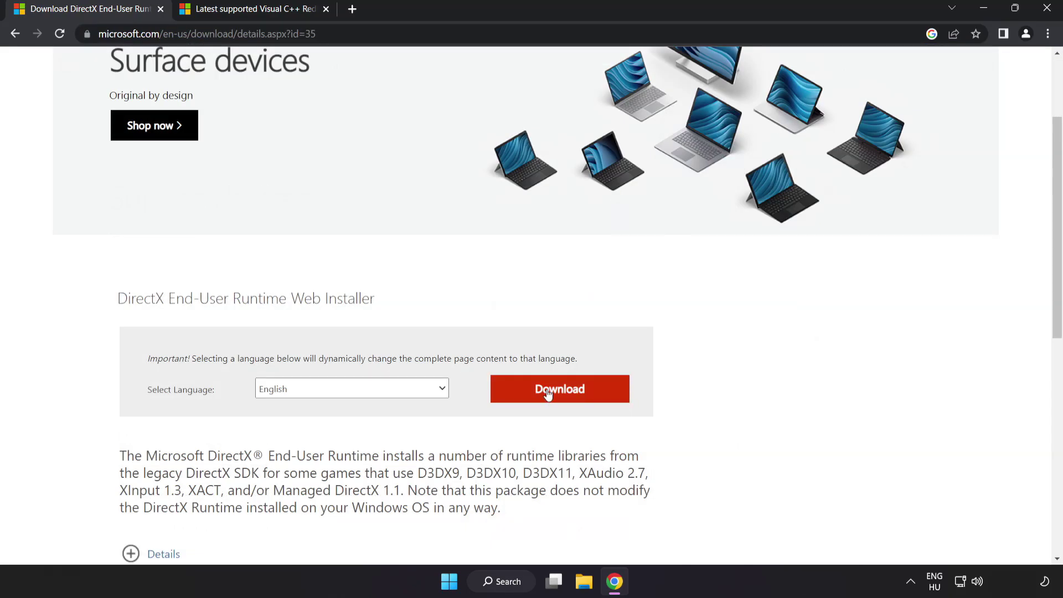
click(574, 401)
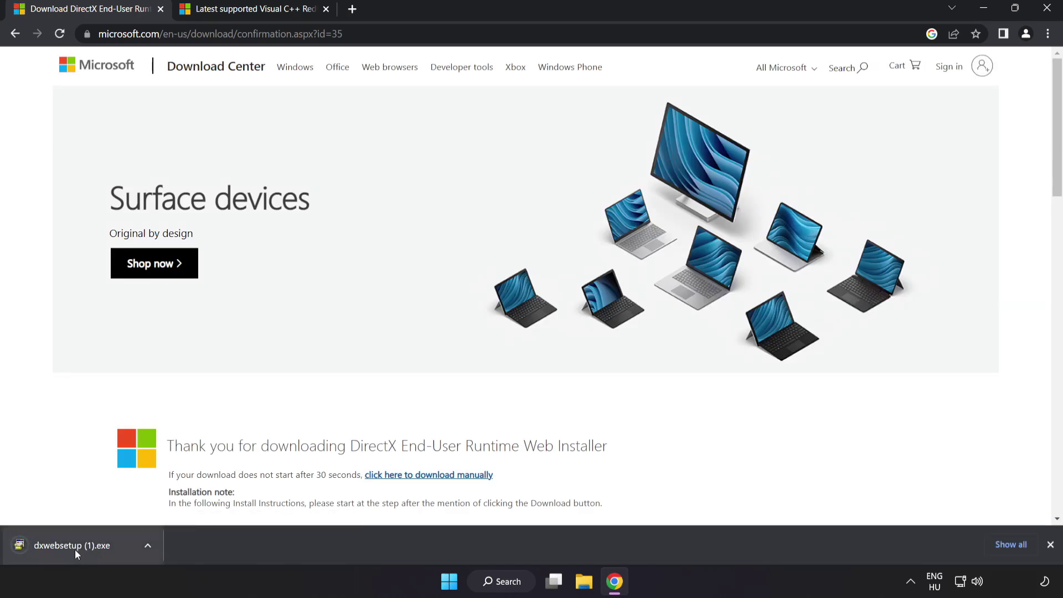
- Run DirectX setup, accept the licence, decline the Bing Bar, and finish installing
click(88, 546)
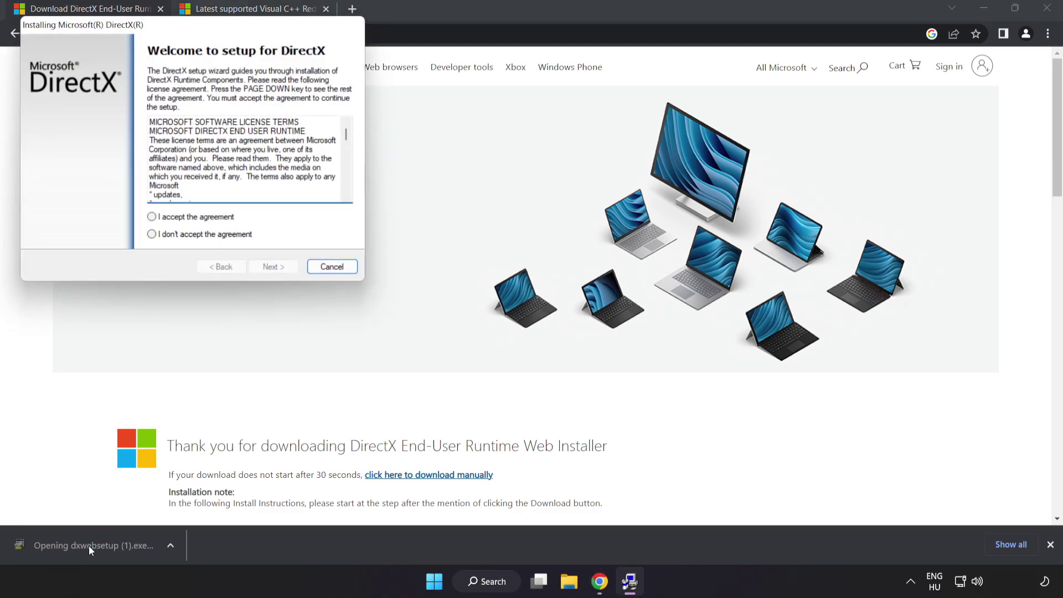
drag(159, 26, 485, 140)
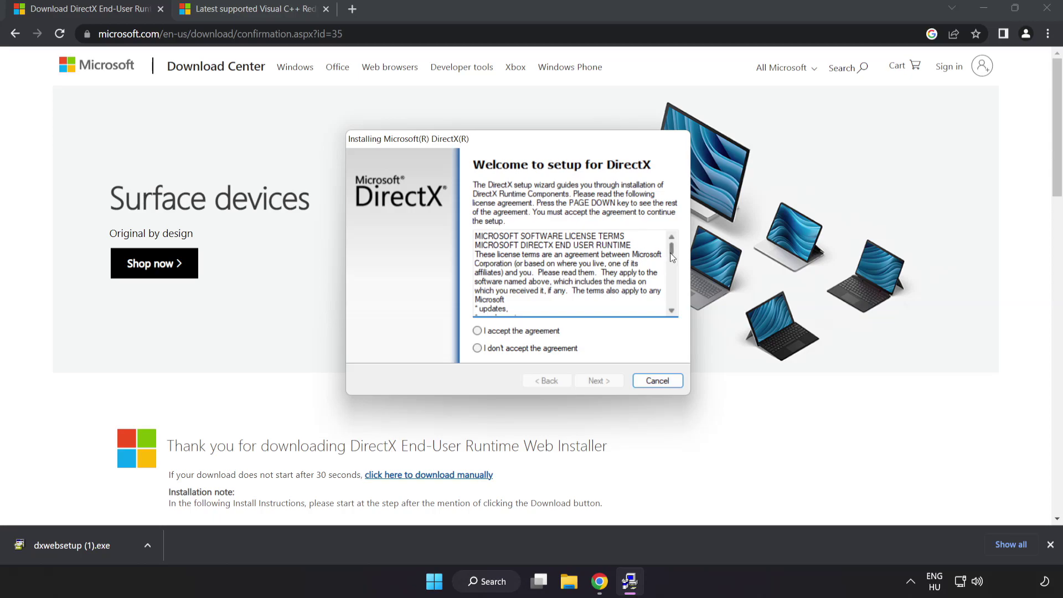
drag(671, 253, 671, 299)
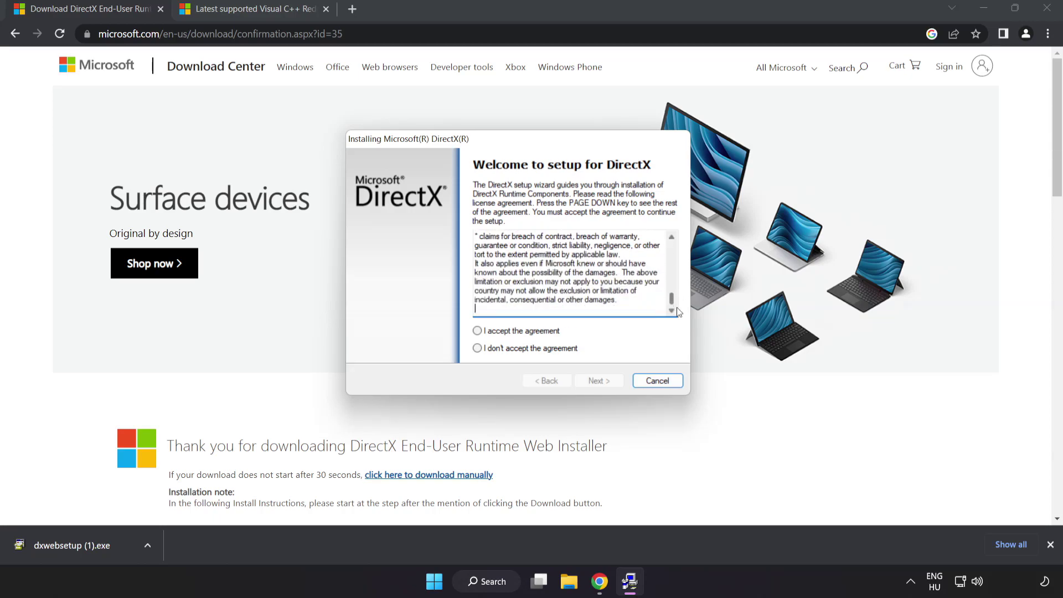
click(497, 332)
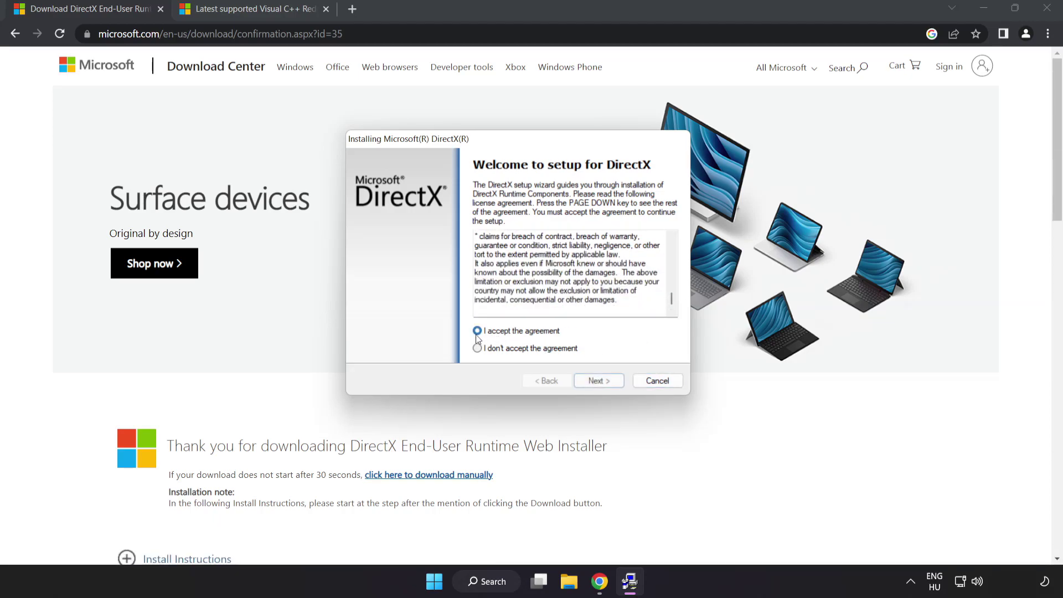
click(598, 382)
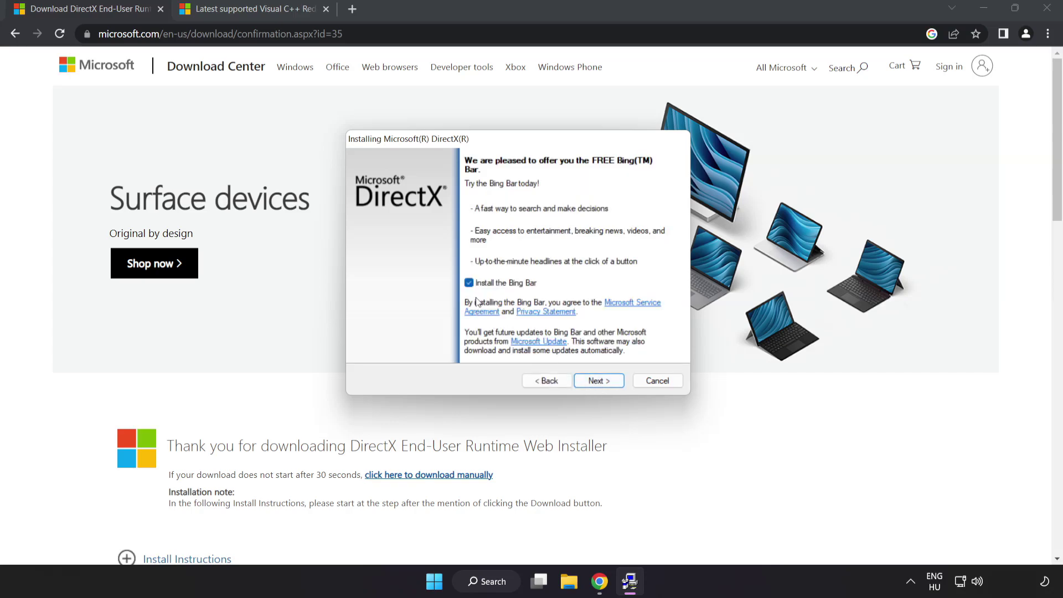
click(469, 284)
click(599, 380)
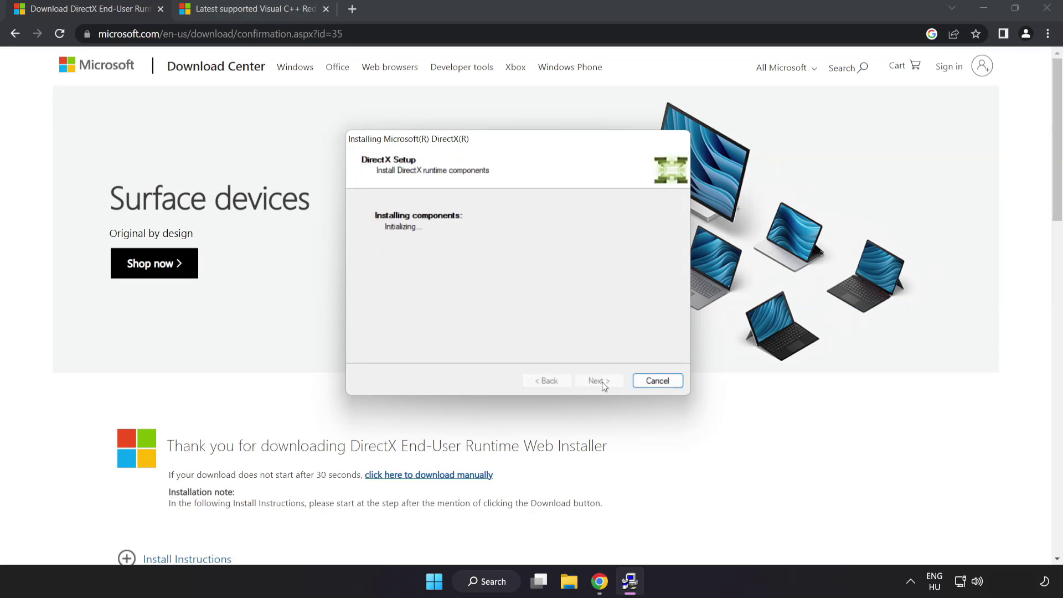
click(599, 382)
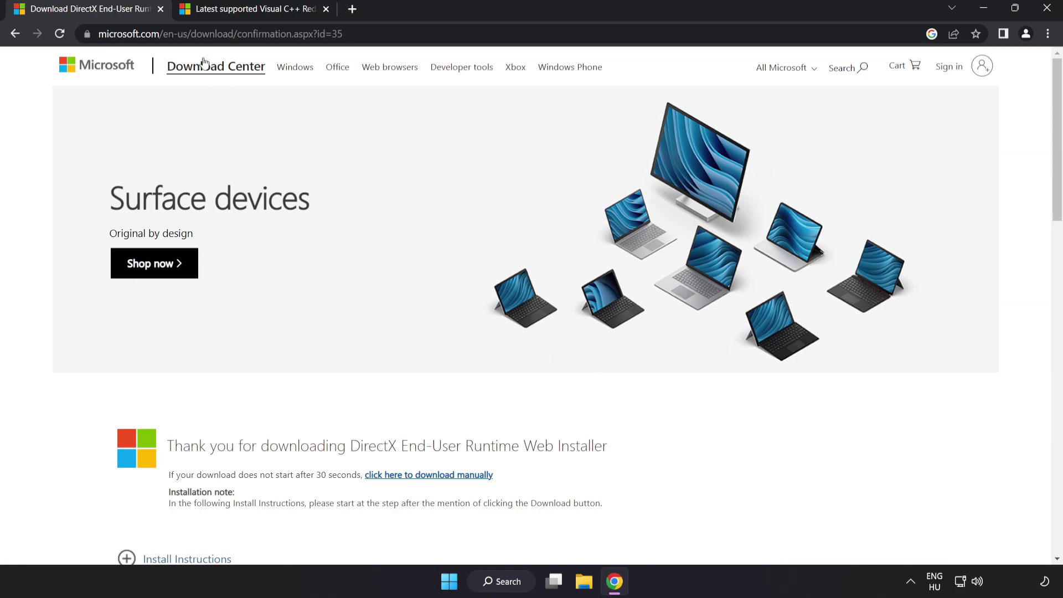
- Close the DirectX page and scroll to the Visual Studio 2015–2022 redistributables table
click(161, 9)
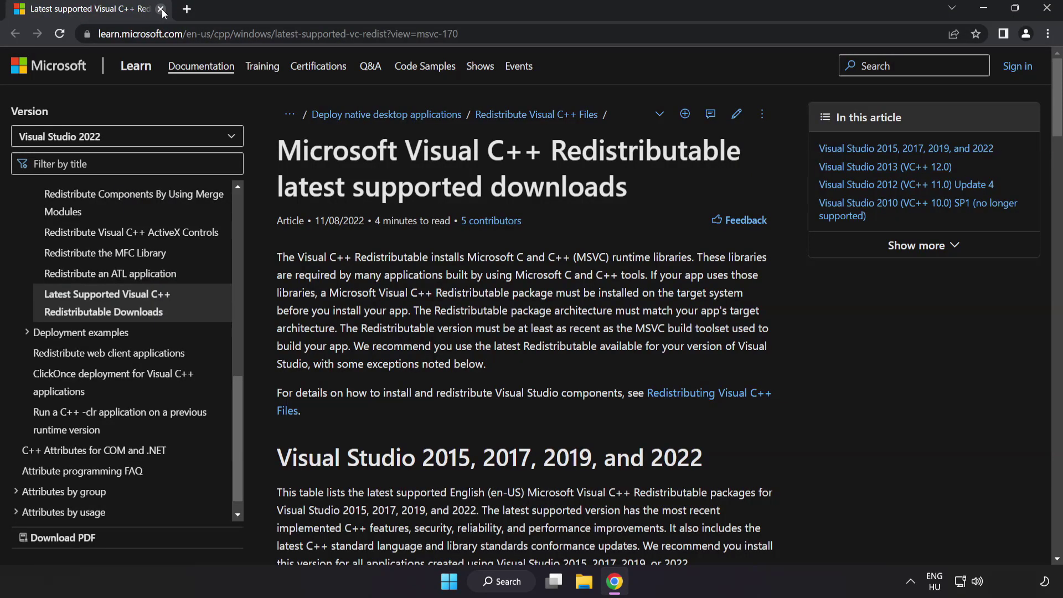
click(506, 33)
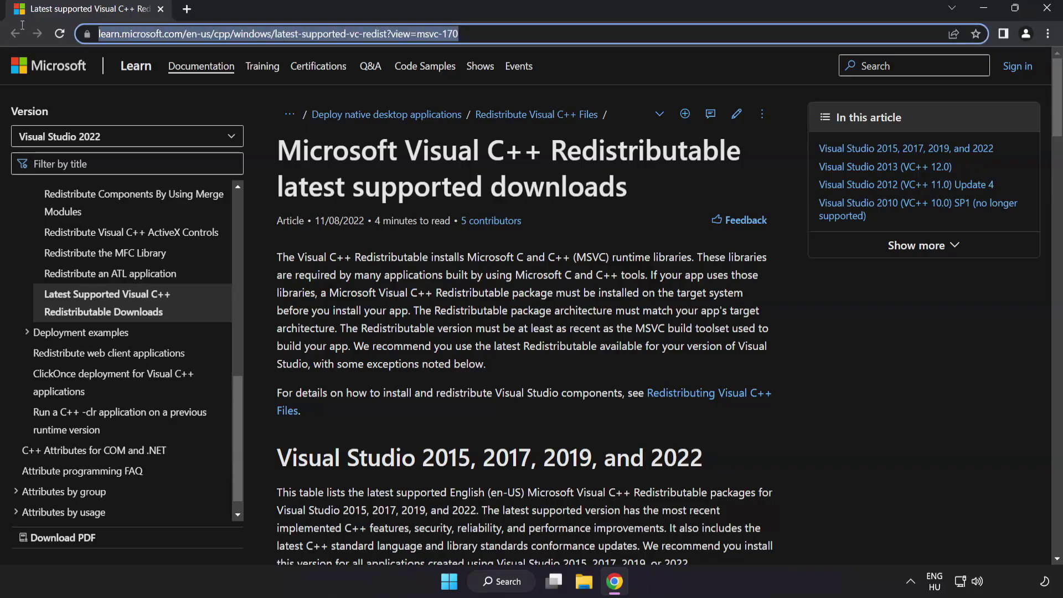
click(533, 162)
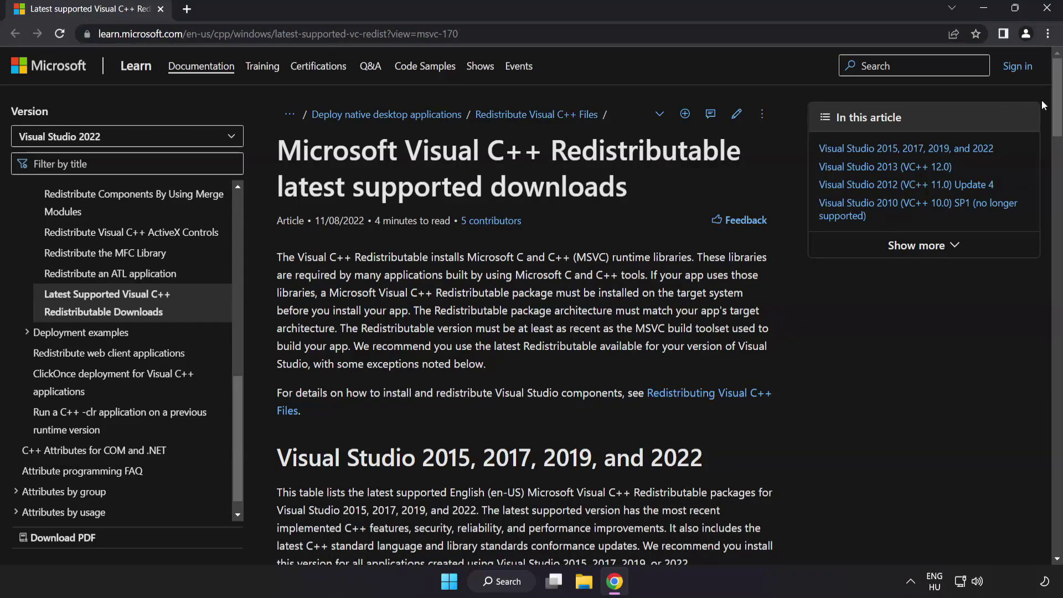
scroll(1052, 136, down, 3)
scroll(1052, 135, down, 5)
scroll(1052, 136, up, 2)
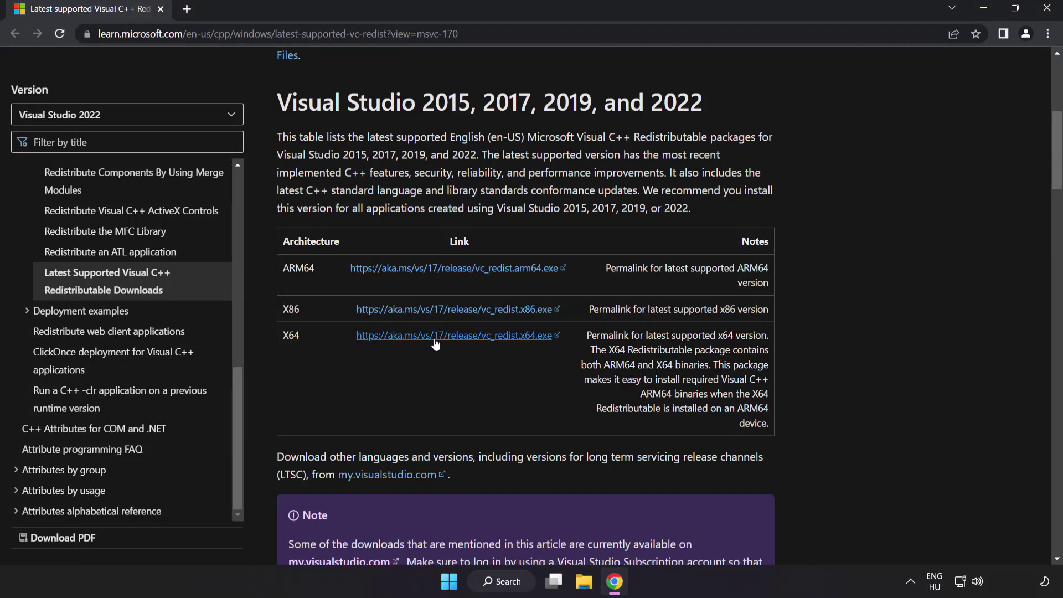
- Download the ARM64, x86 and X64 Visual C++ Redistributable installers
click(441, 273)
click(460, 310)
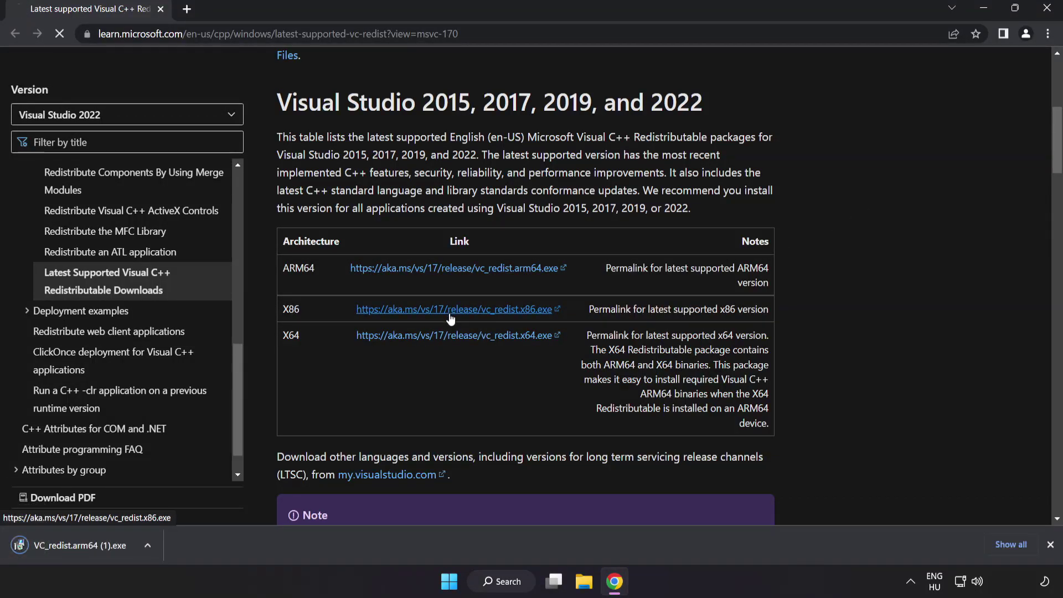
click(457, 341)
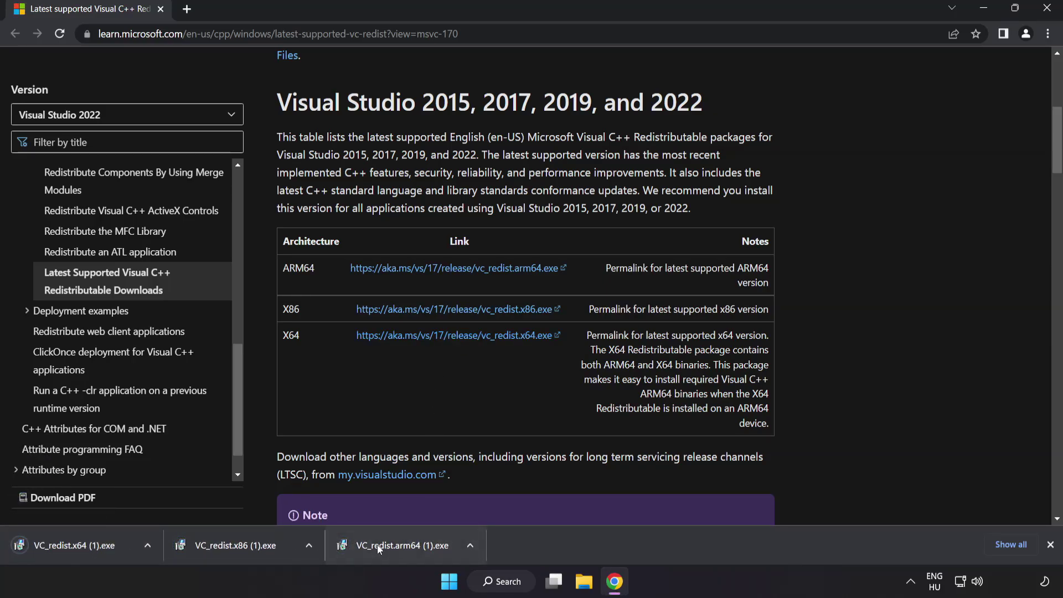
- Run the ARM64 Visual C++ installer, agree to the terms, and dismiss its failure message
click(400, 546)
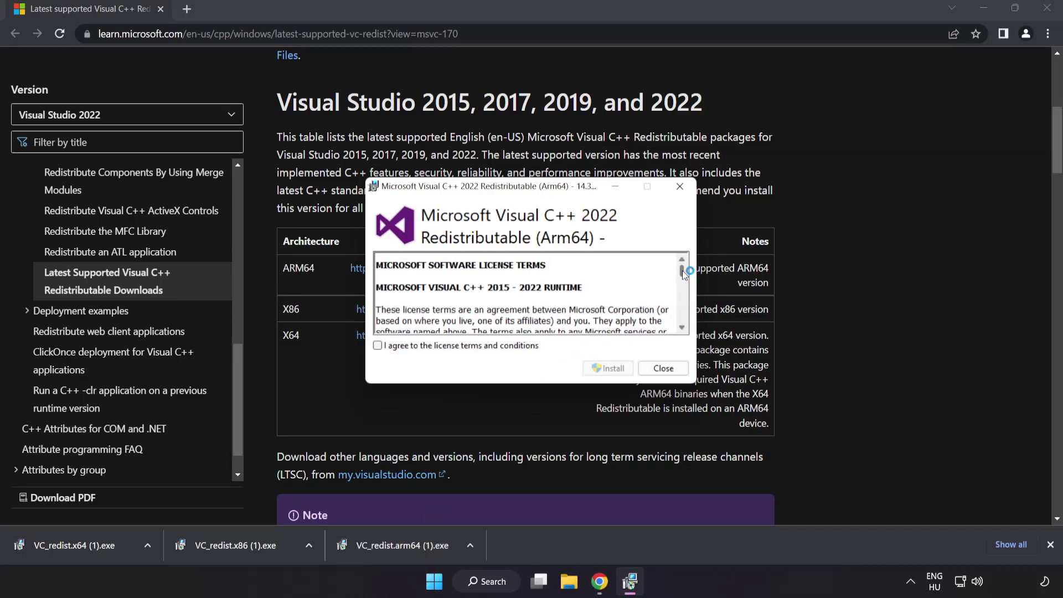
drag(682, 270, 683, 322)
click(378, 345)
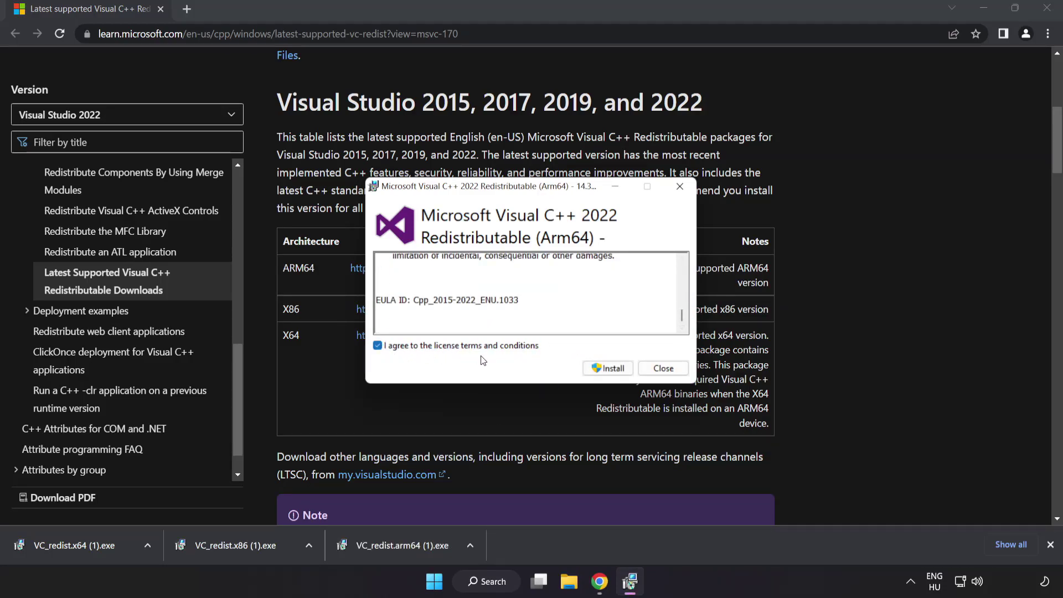
click(607, 369)
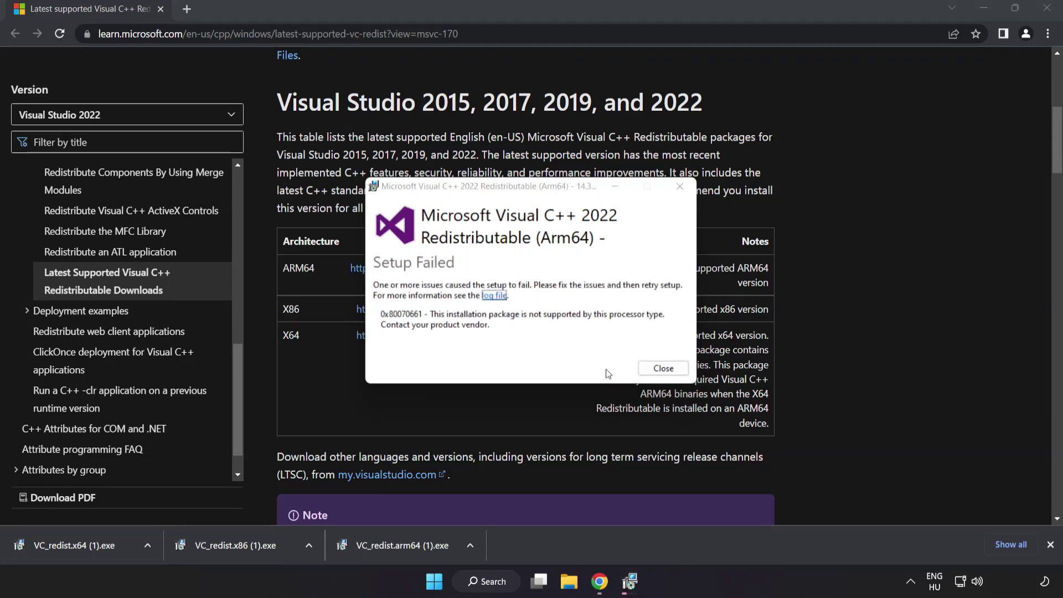
click(663, 368)
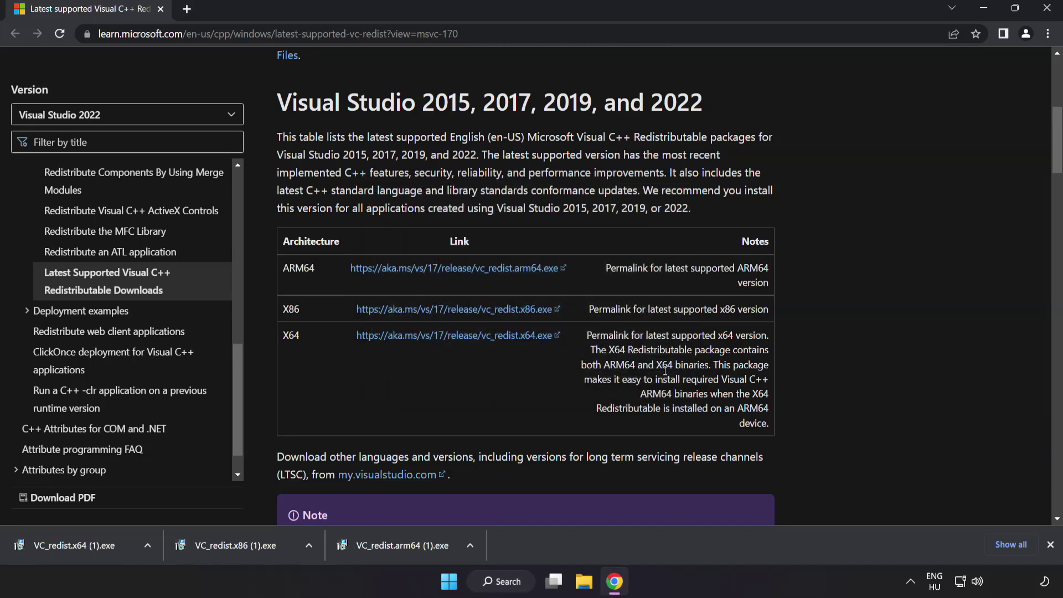
- Install the x86 redistributable, attempt the failing X64 one, then close Chrome
click(239, 546)
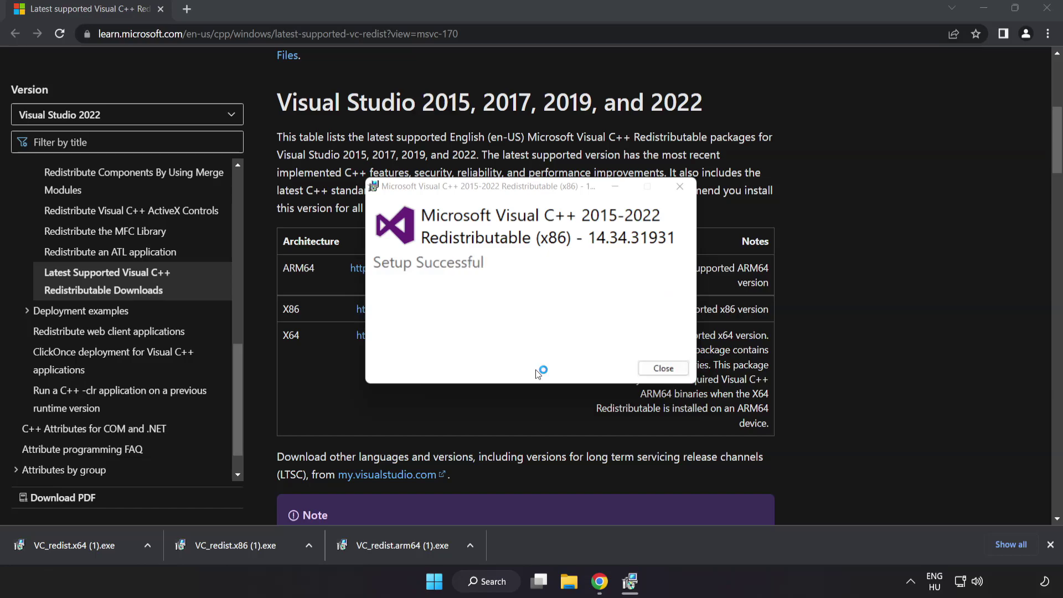
click(662, 368)
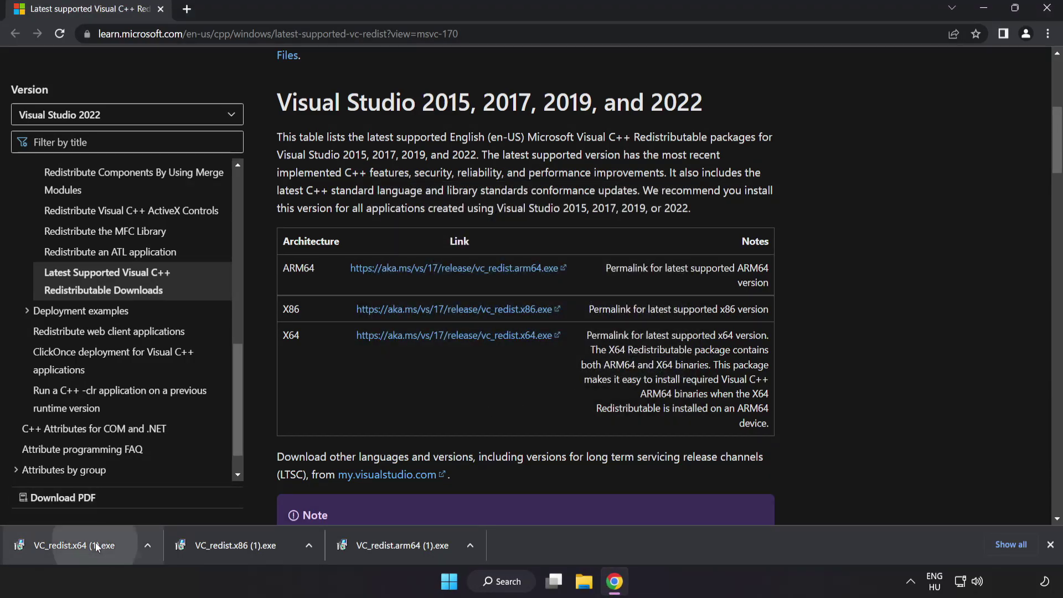
click(95, 547)
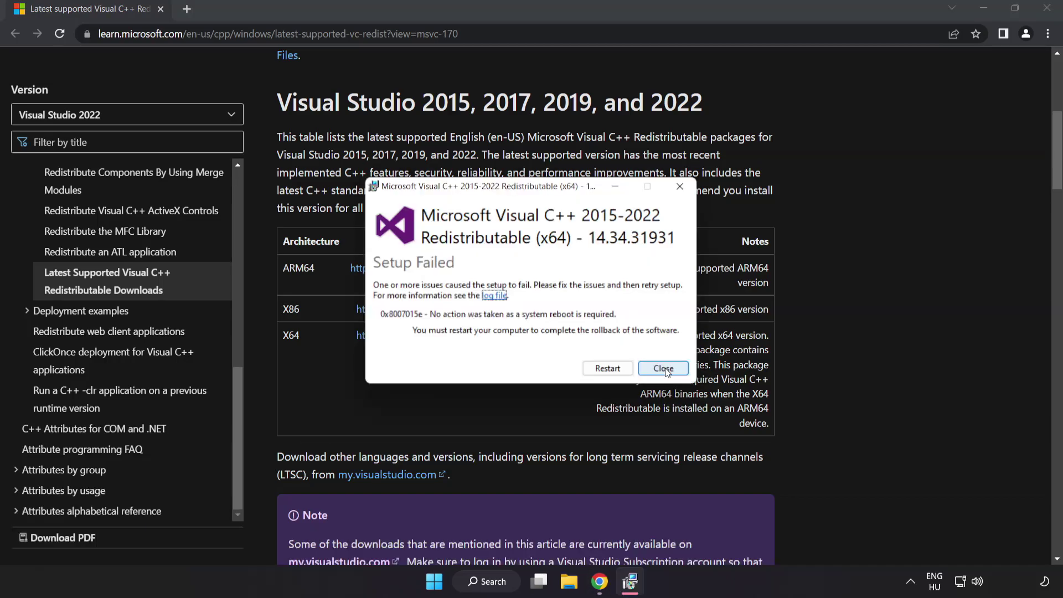
click(667, 370)
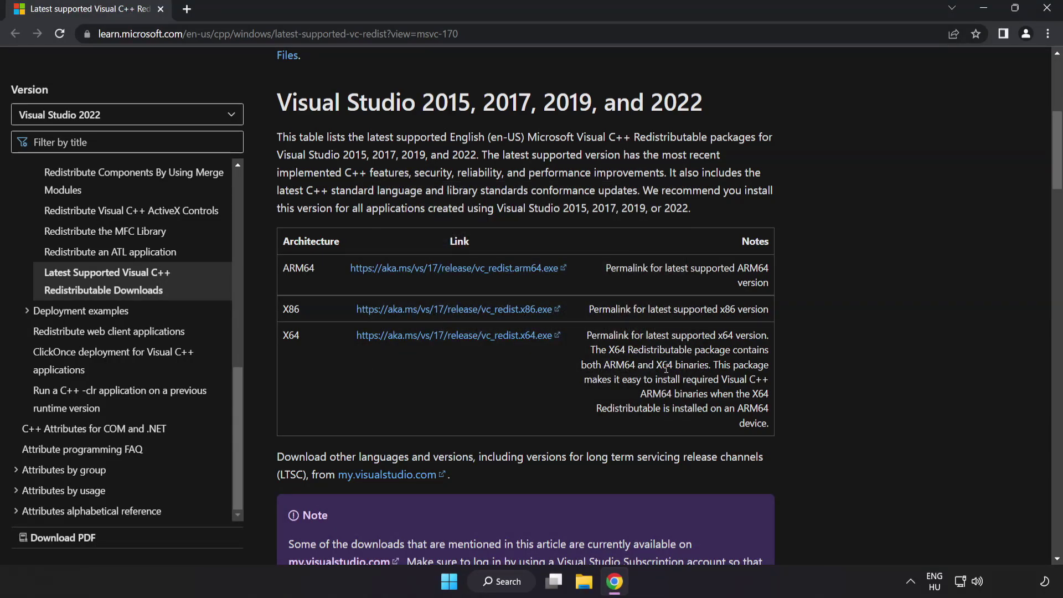
click(1046, 12)
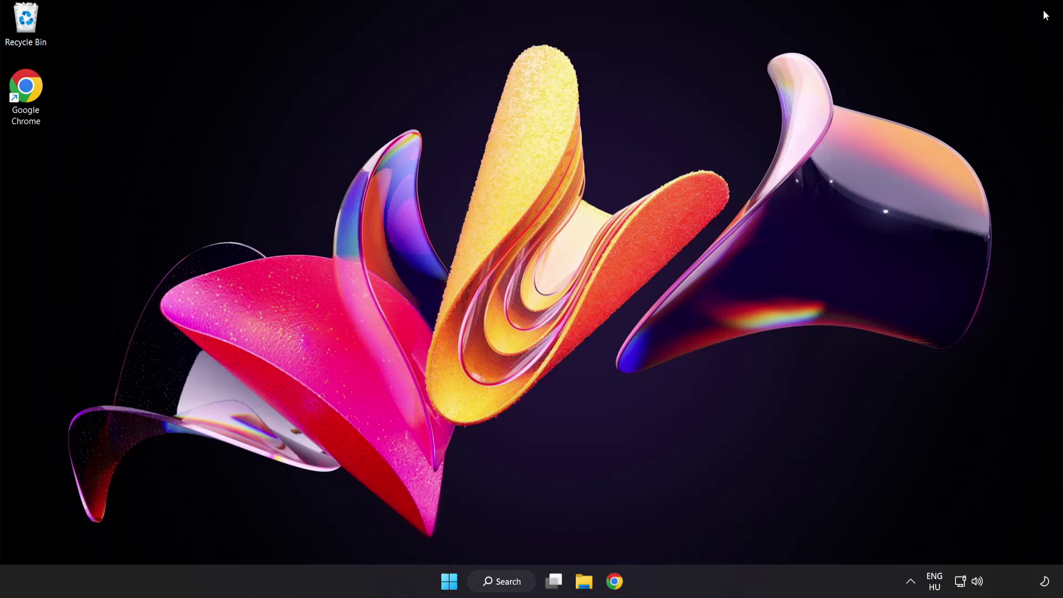
- Search for cmd and launch Command Prompt as administrator
click(501, 584)
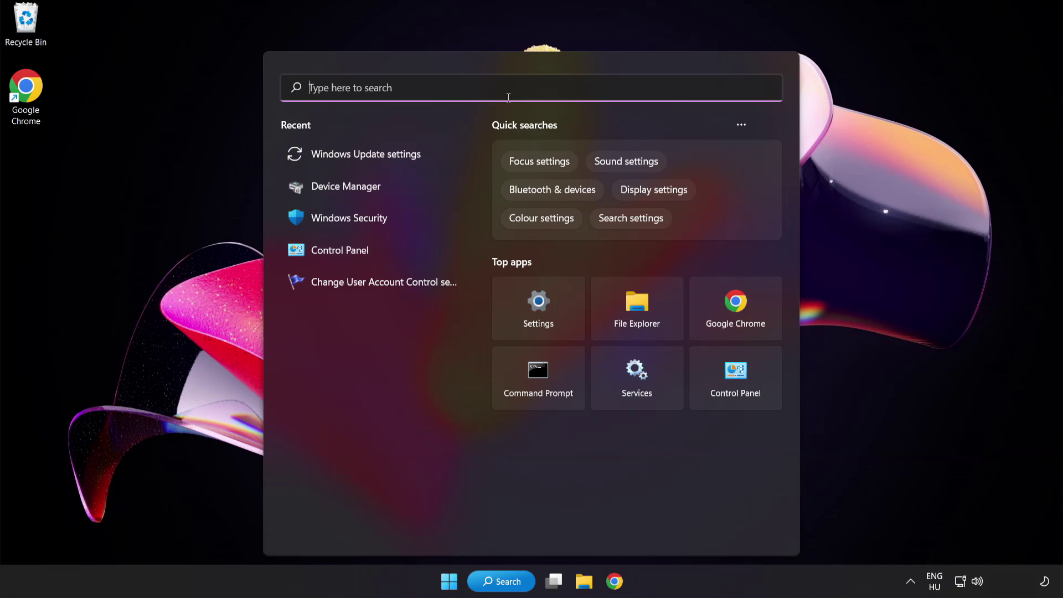
text(cmd)
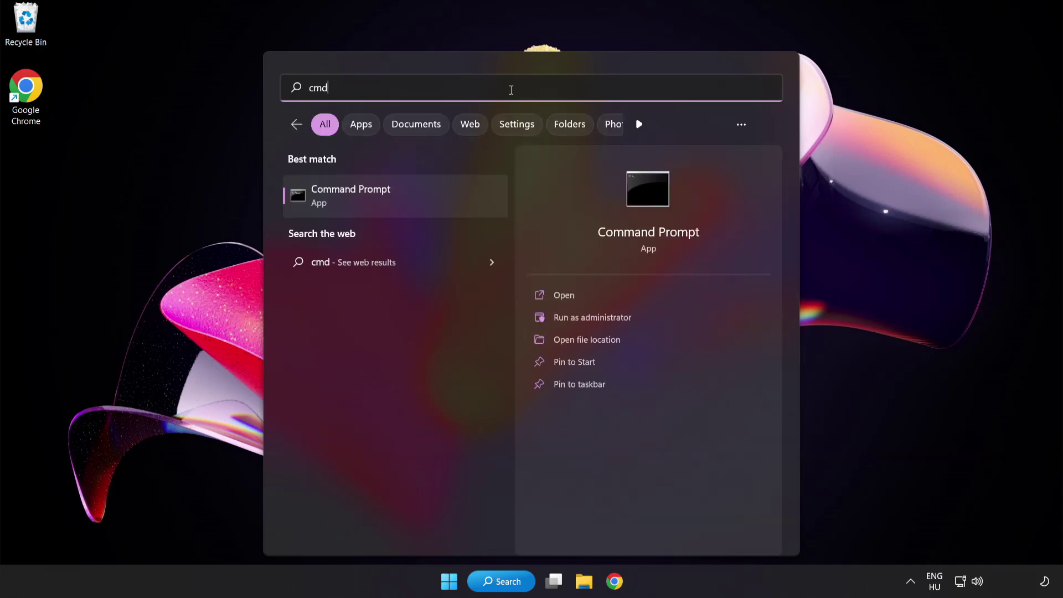
right_click(398, 204)
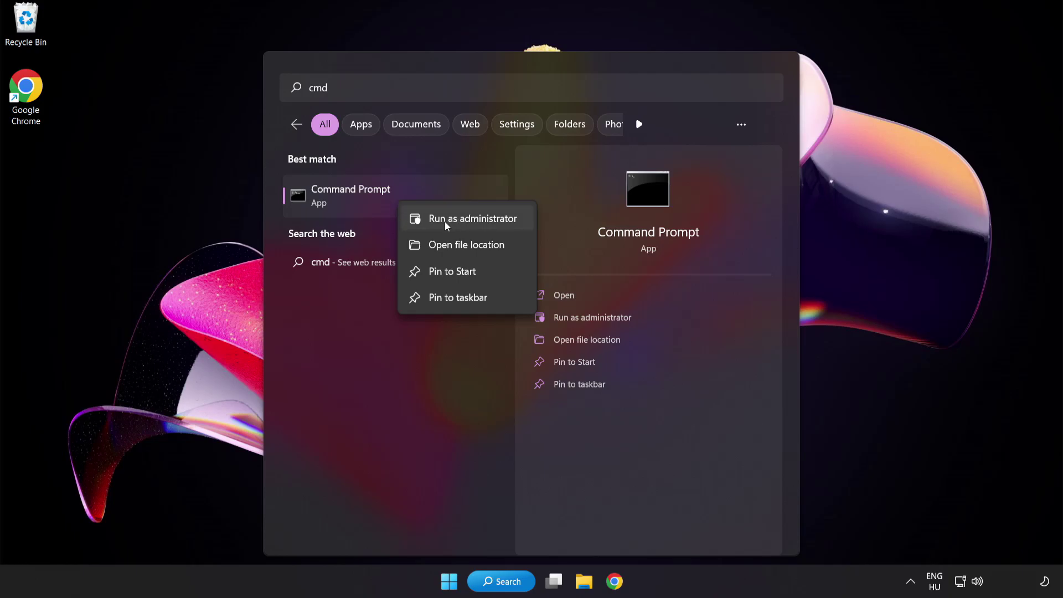
click(447, 222)
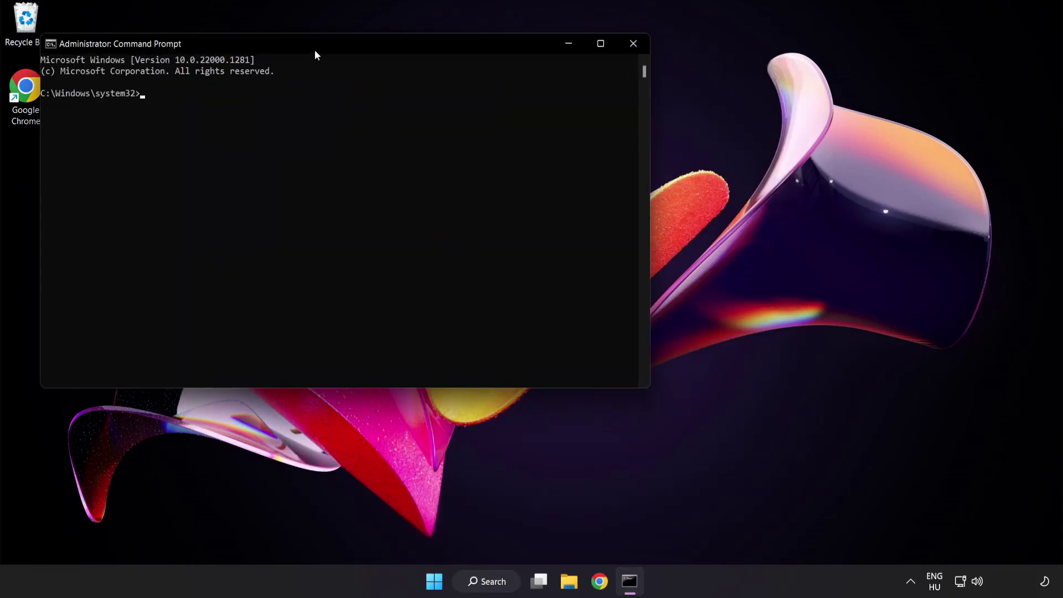
- Run sfc /scannow in the administrator Command Prompt
drag(304, 44, 462, 106)
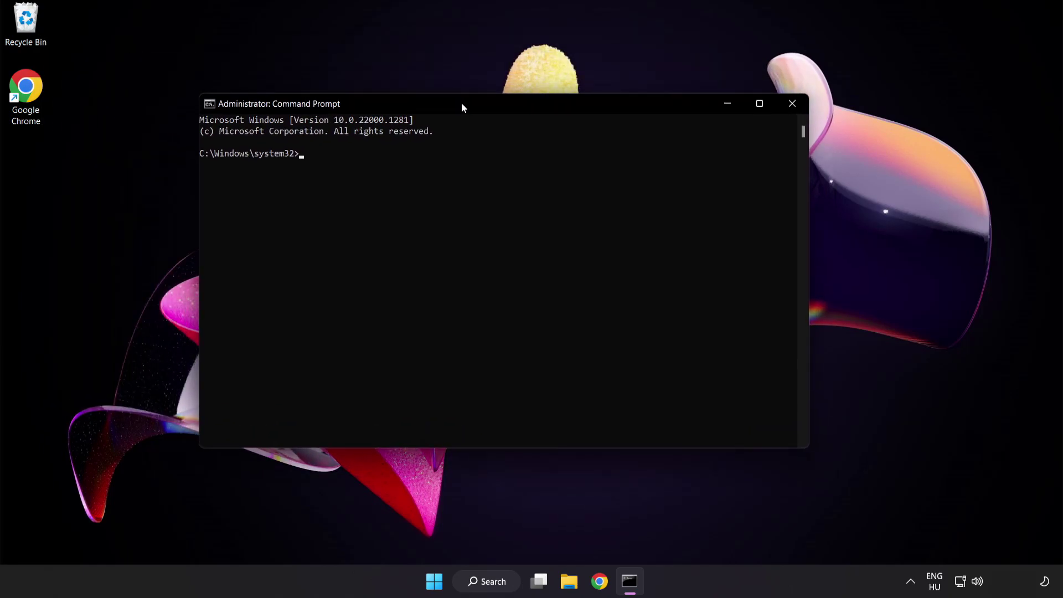
text(sfc)
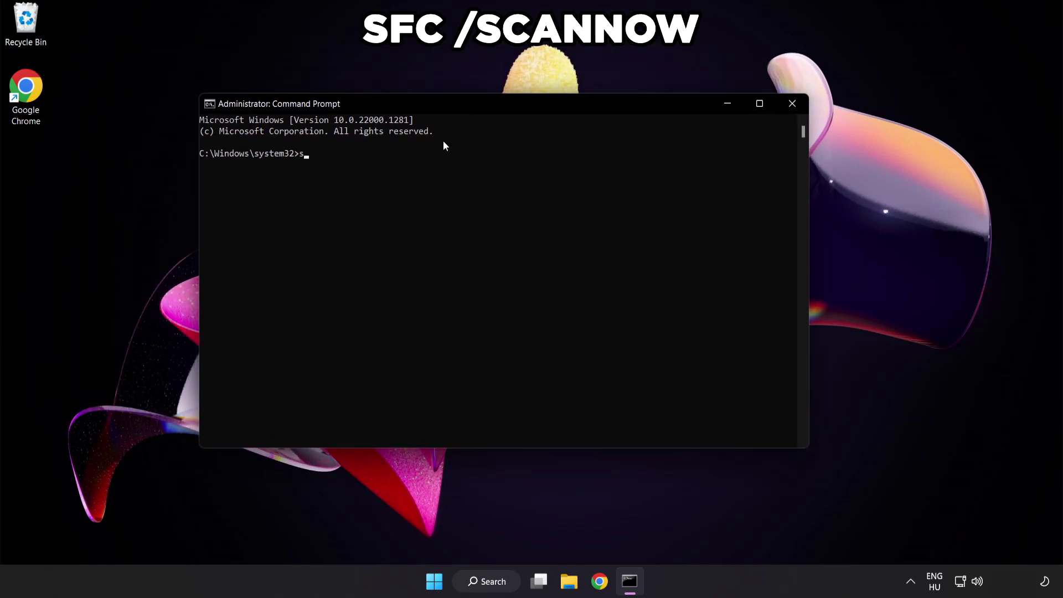
text( /scannow)
key(Return)
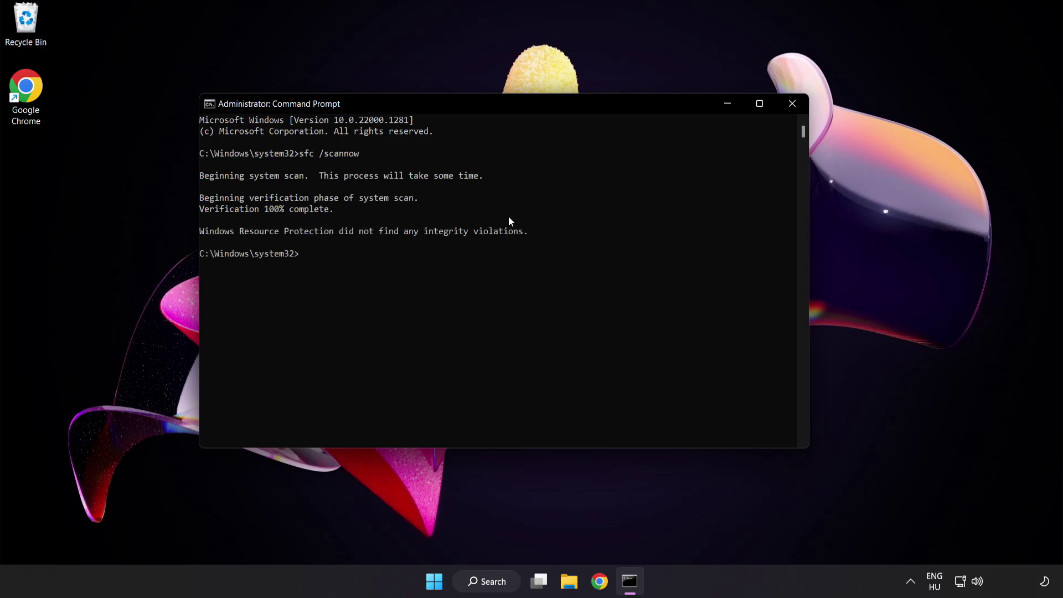
click(790, 105)
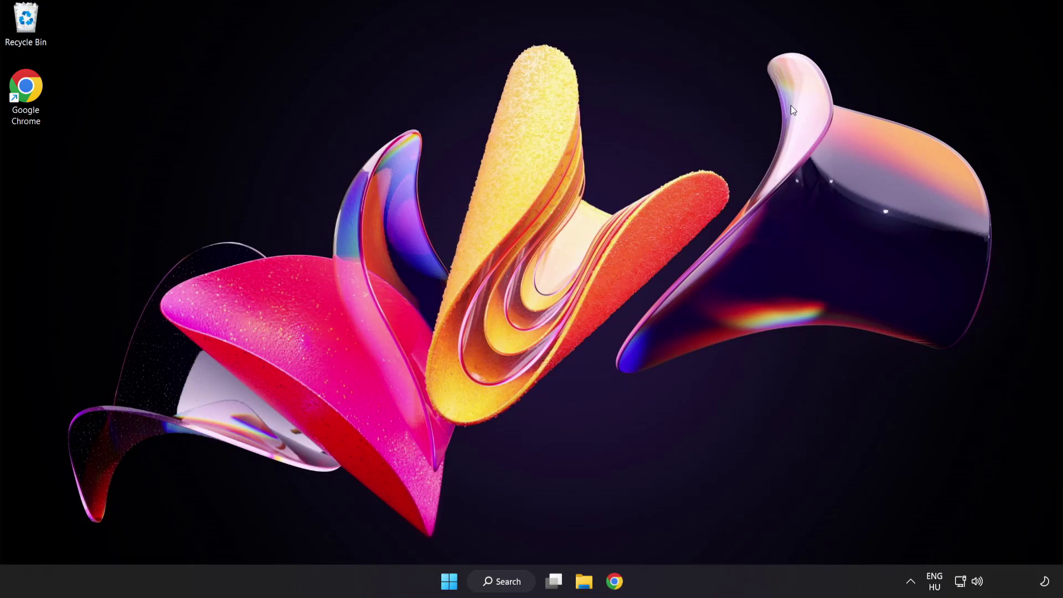
click(449, 581)
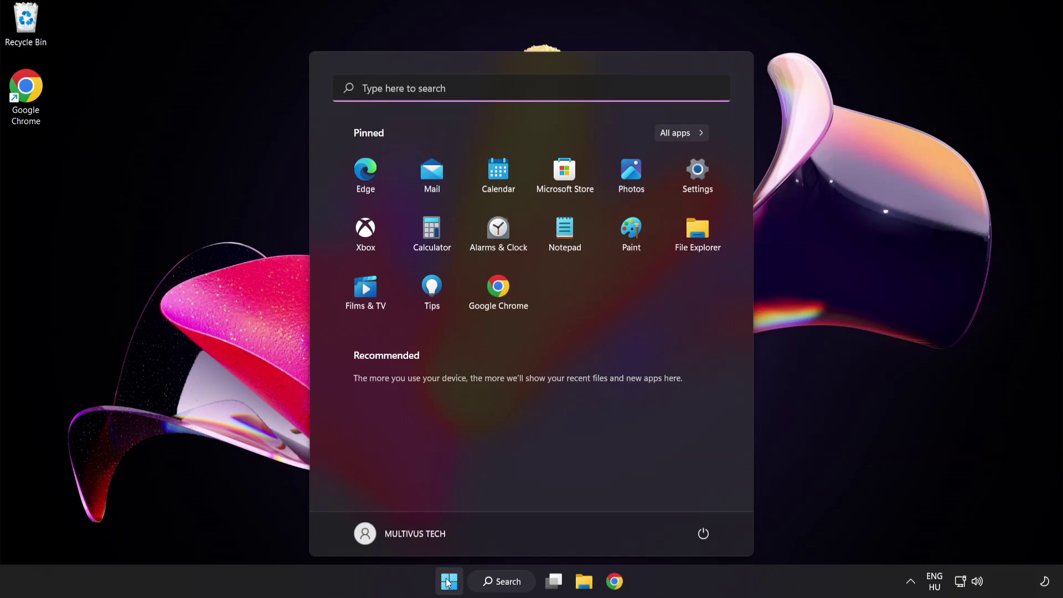
click(703, 533)
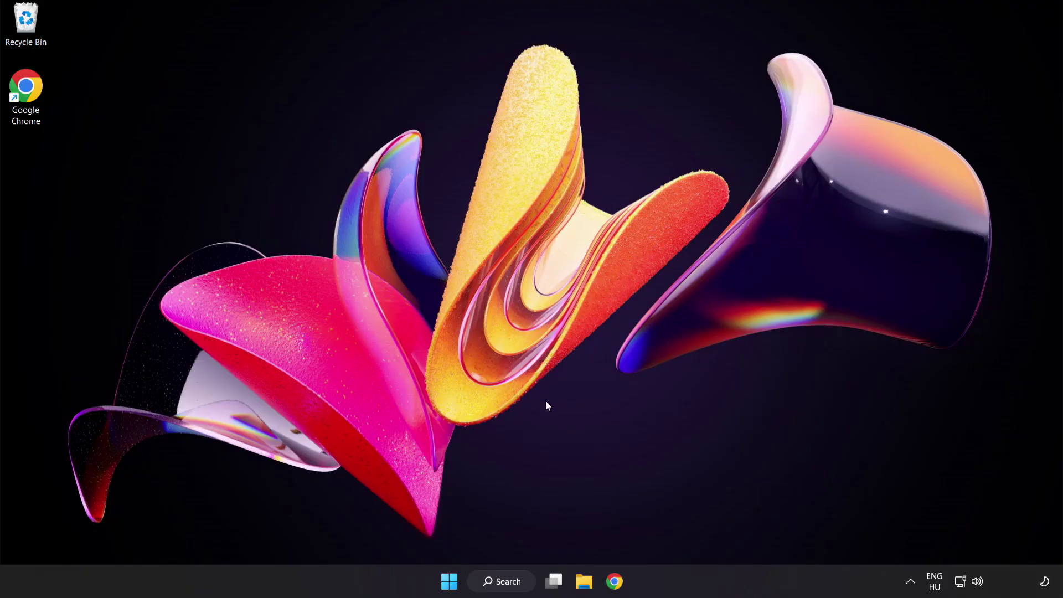
- Search for 'security' and launch the Windows Security app
click(513, 585)
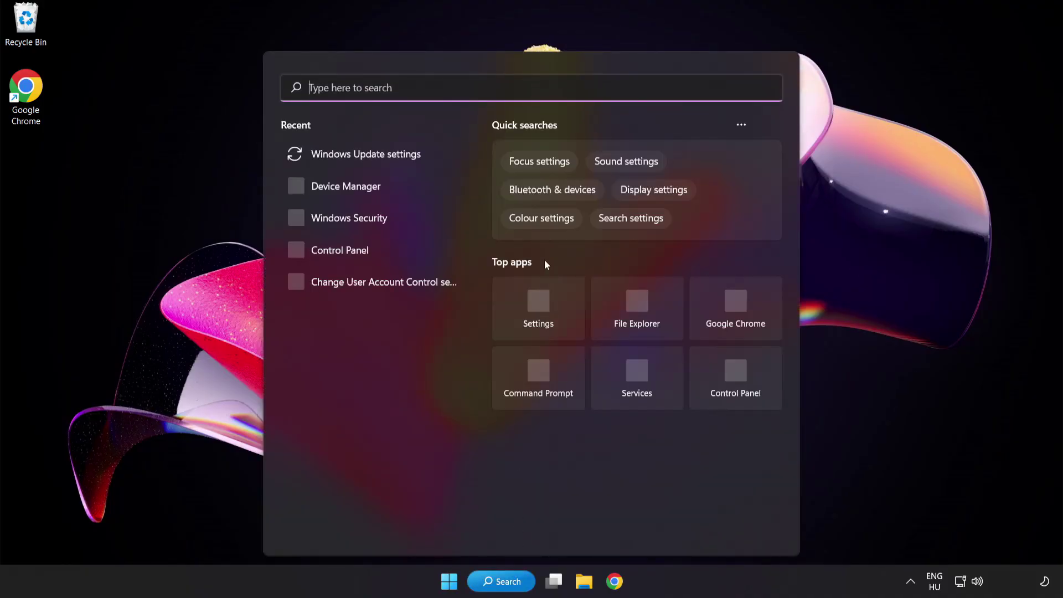
text(secu)
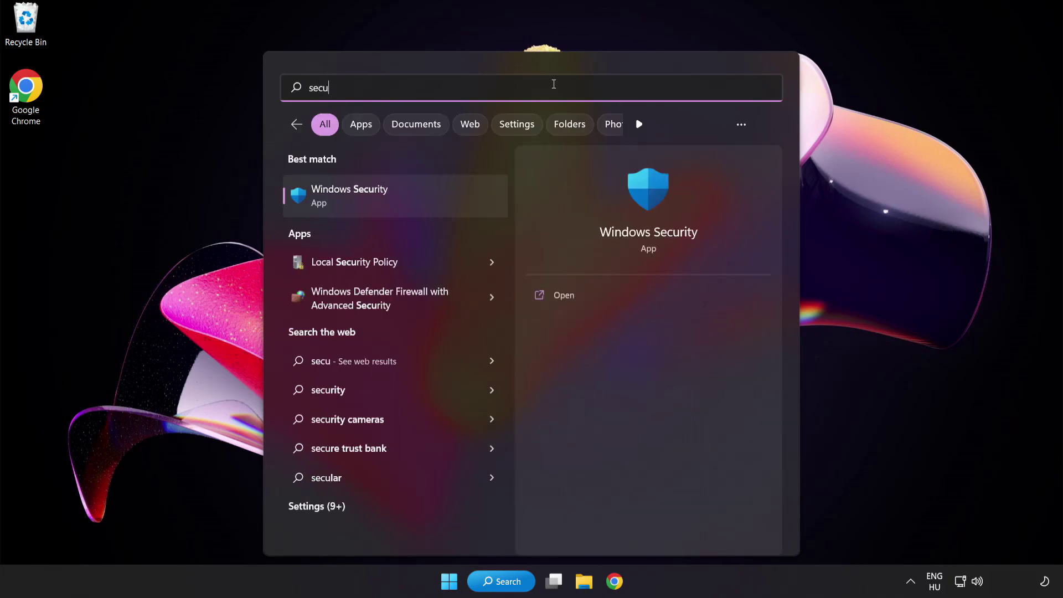
text(rity)
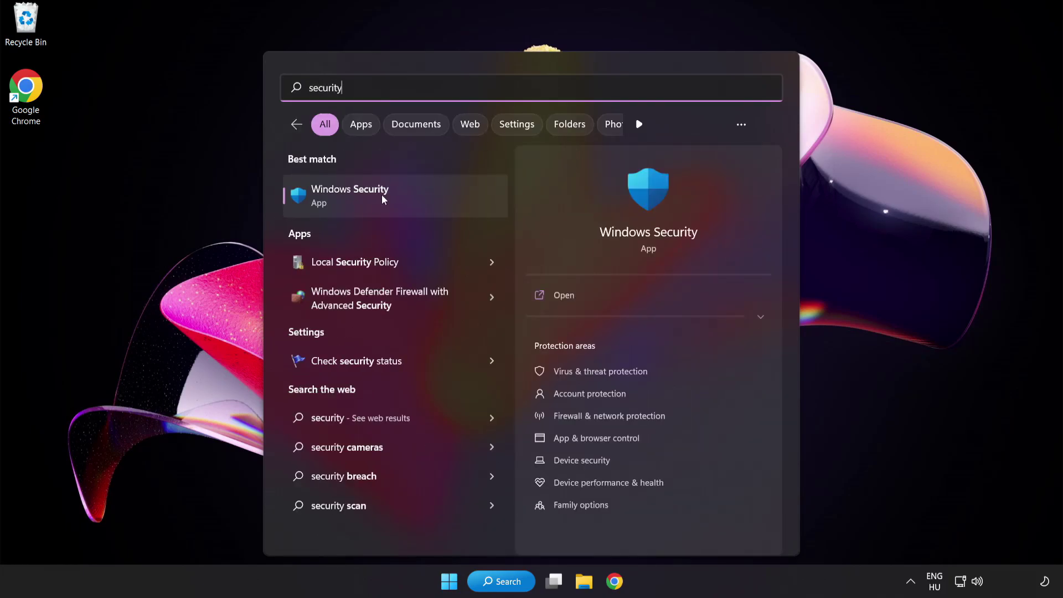
click(401, 194)
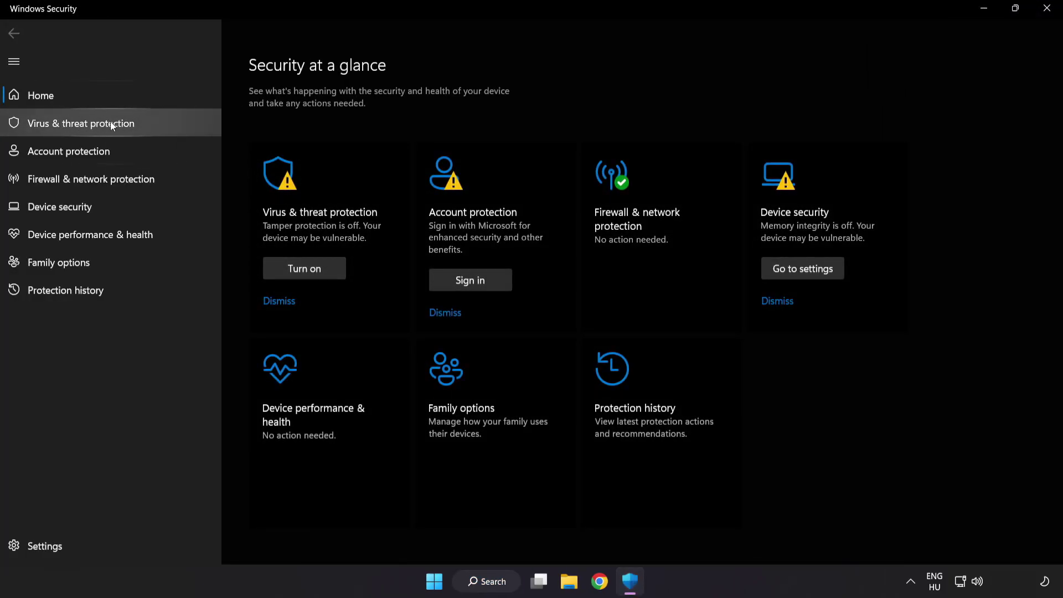
- Open Virus & threat protection's Manage settings and scroll down to Exclusions
click(161, 124)
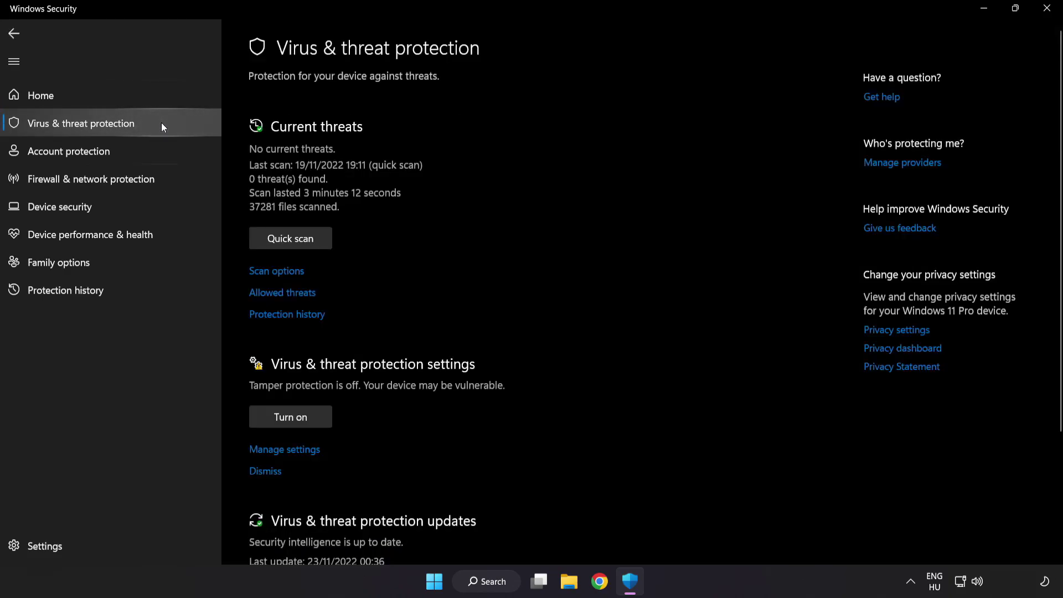
scroll(671, 159, down, 3)
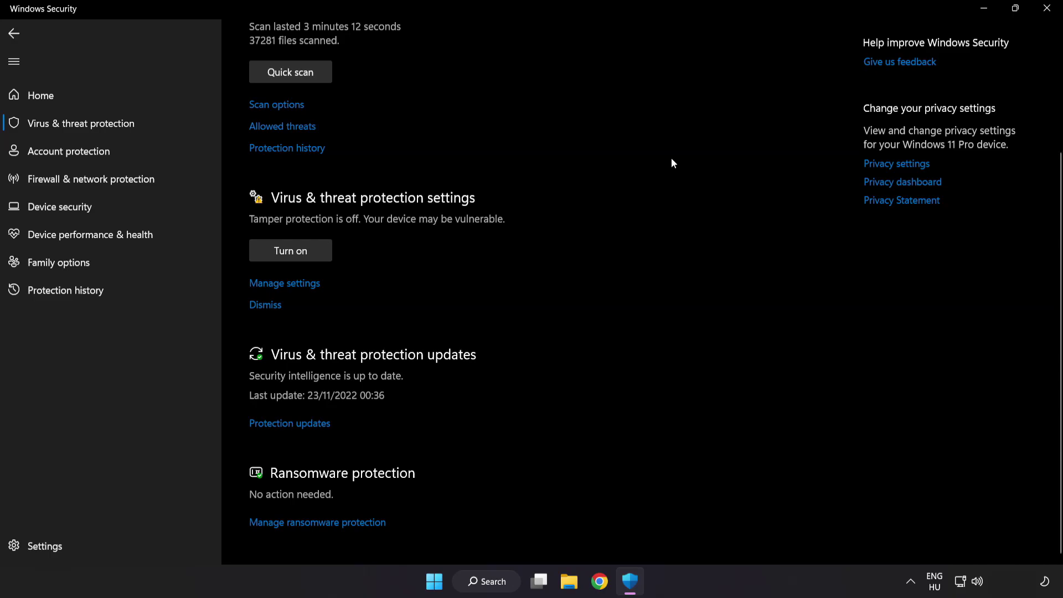
click(292, 283)
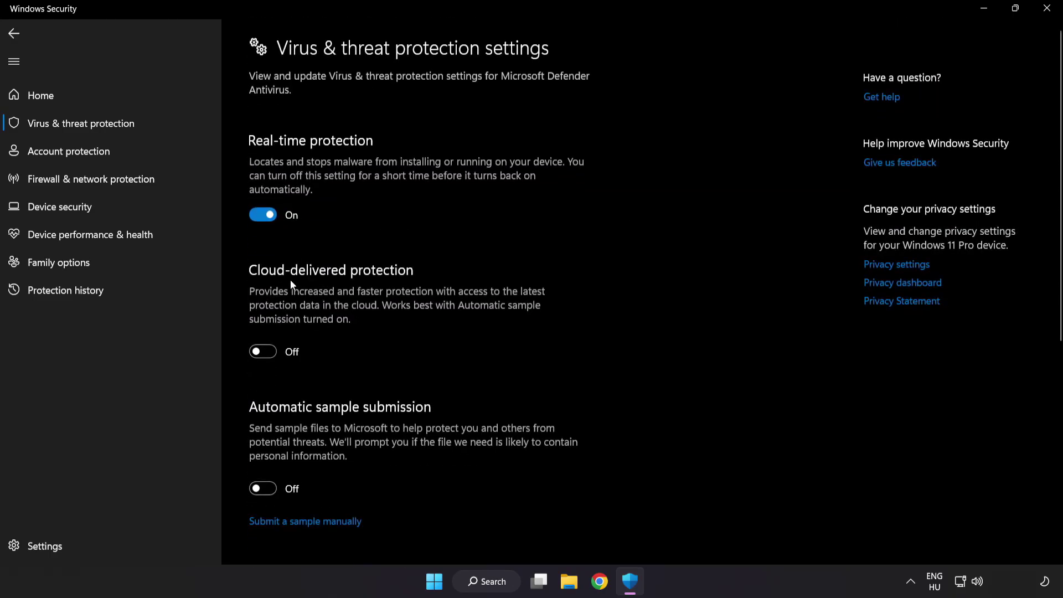
scroll(617, 287, down, 6)
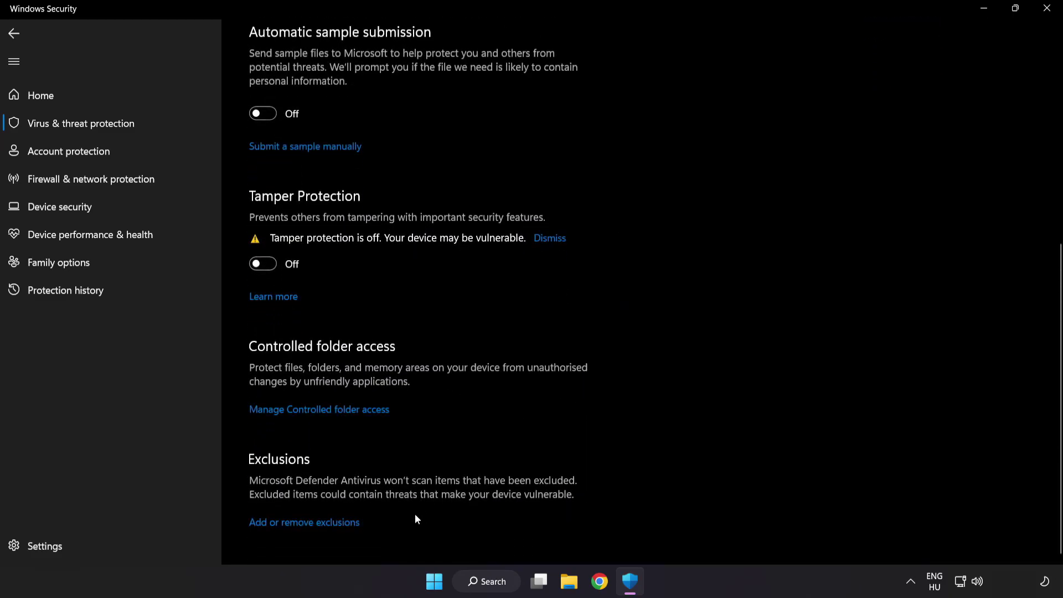
- Open 'Add or remove exclusions' and show the 'Add an exclusion' type choices
click(309, 523)
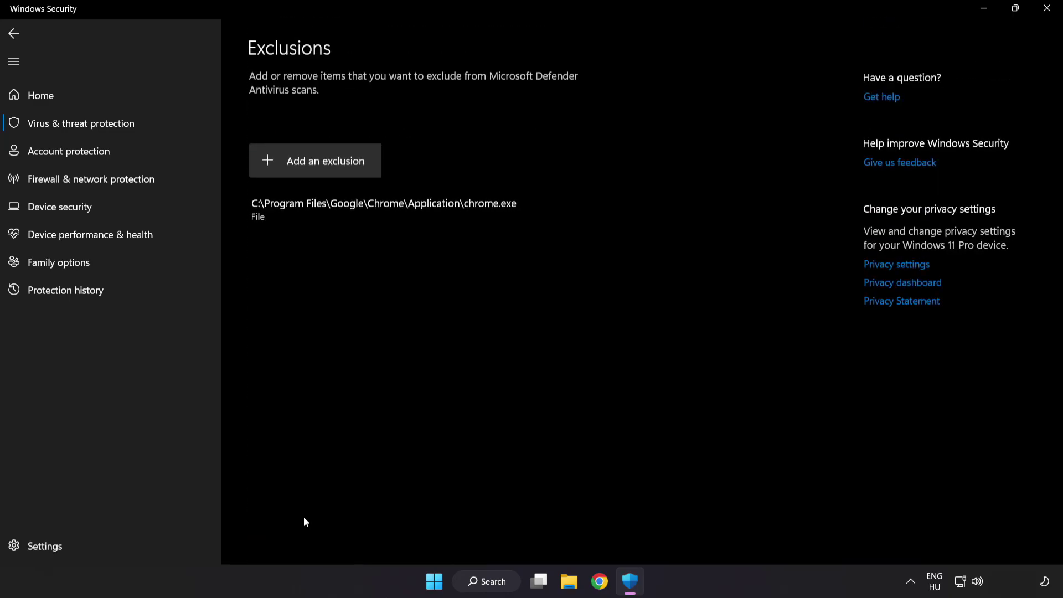
click(318, 170)
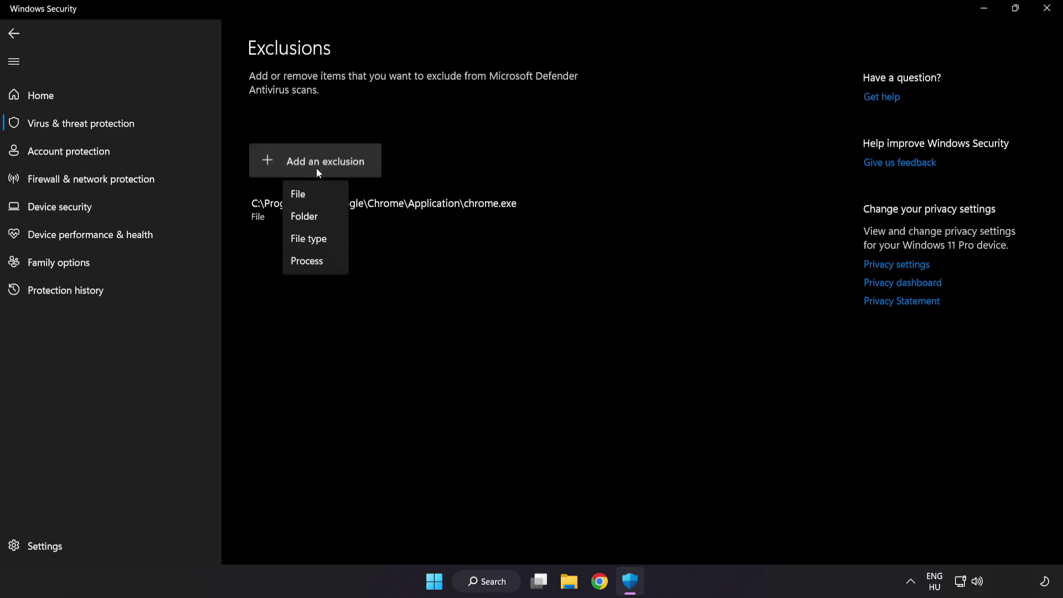
- Add the NOT WORKING APP shortcut in C:\Program Files (x86)\NOT WORKING APP as a file exclusion
click(308, 197)
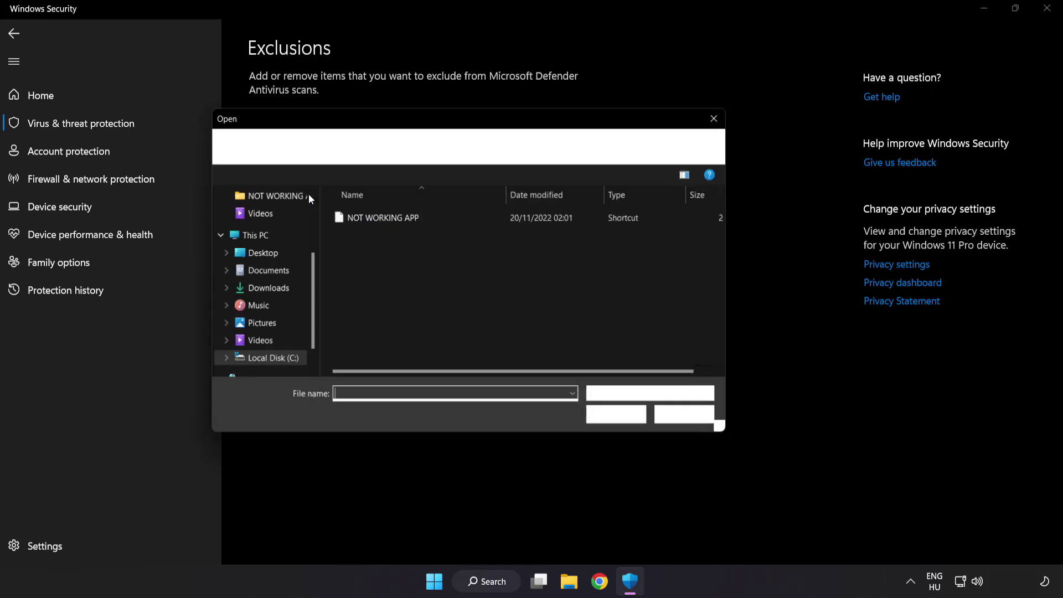
click(340, 147)
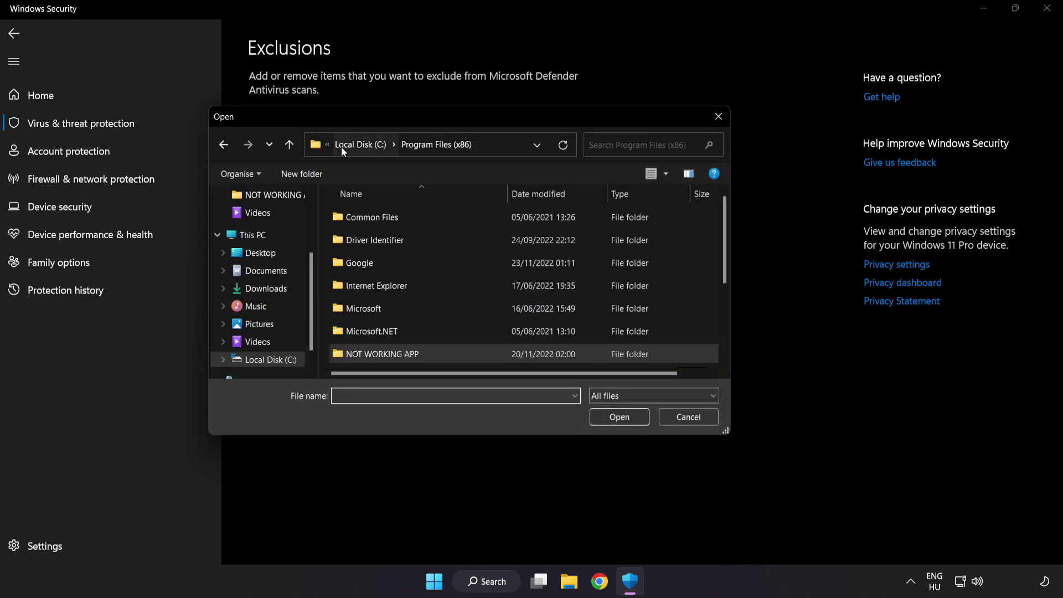
click(348, 144)
click(350, 144)
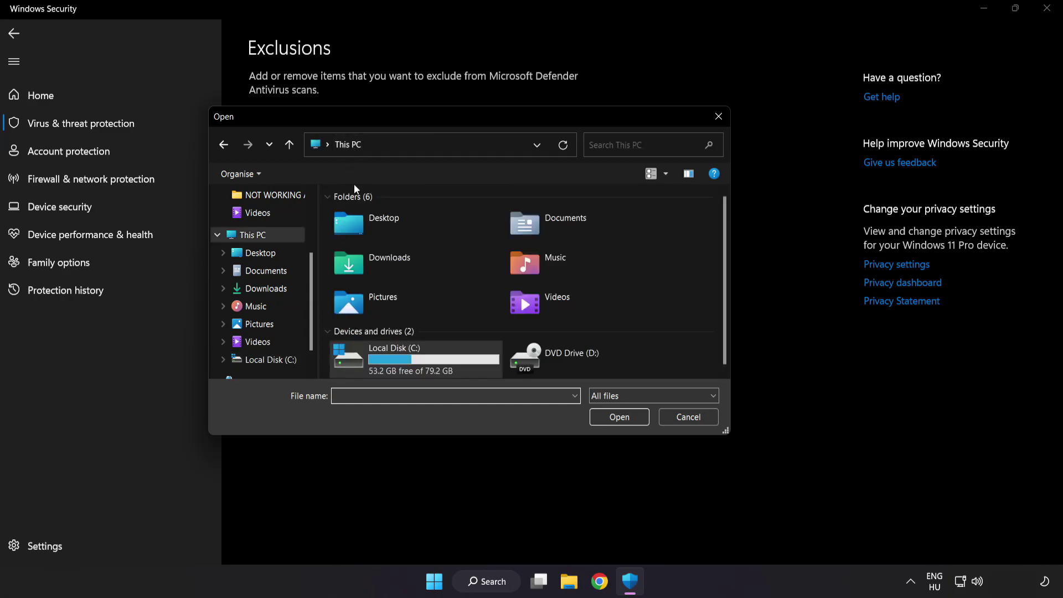
double_click(397, 362)
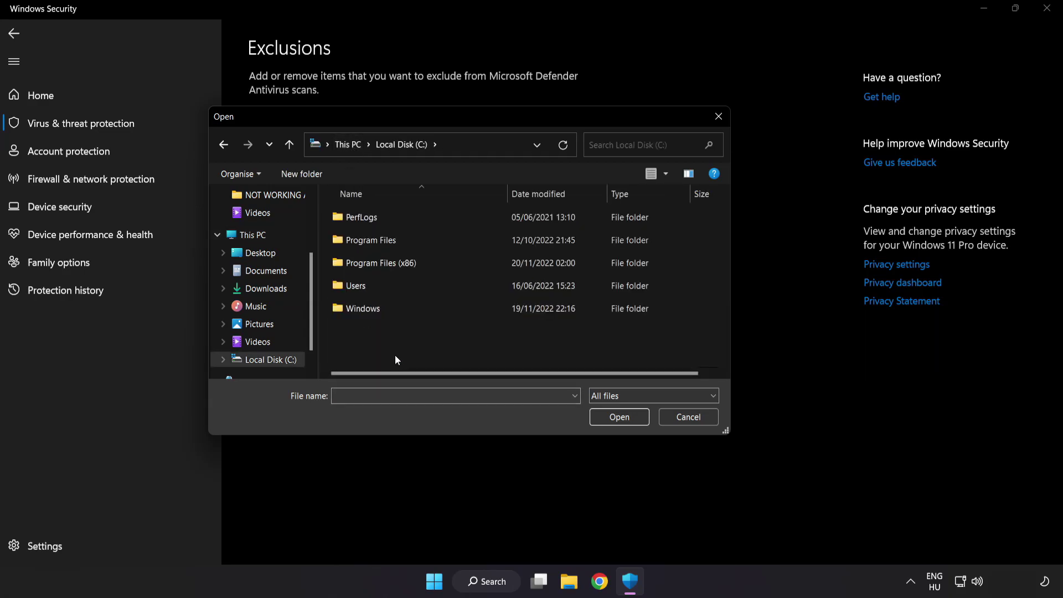
double_click(408, 259)
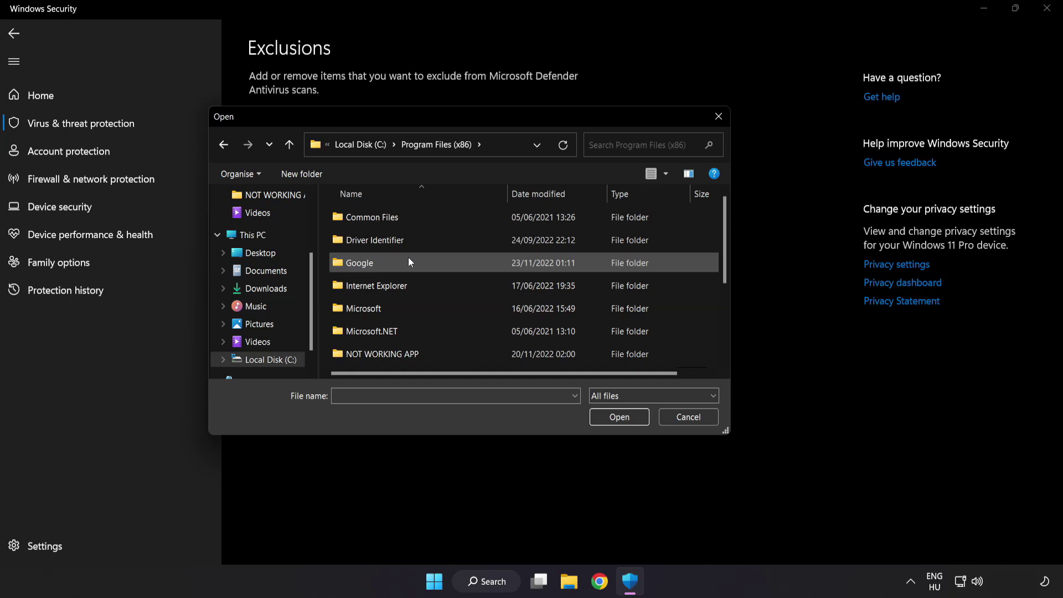
scroll(395, 339, down, 1)
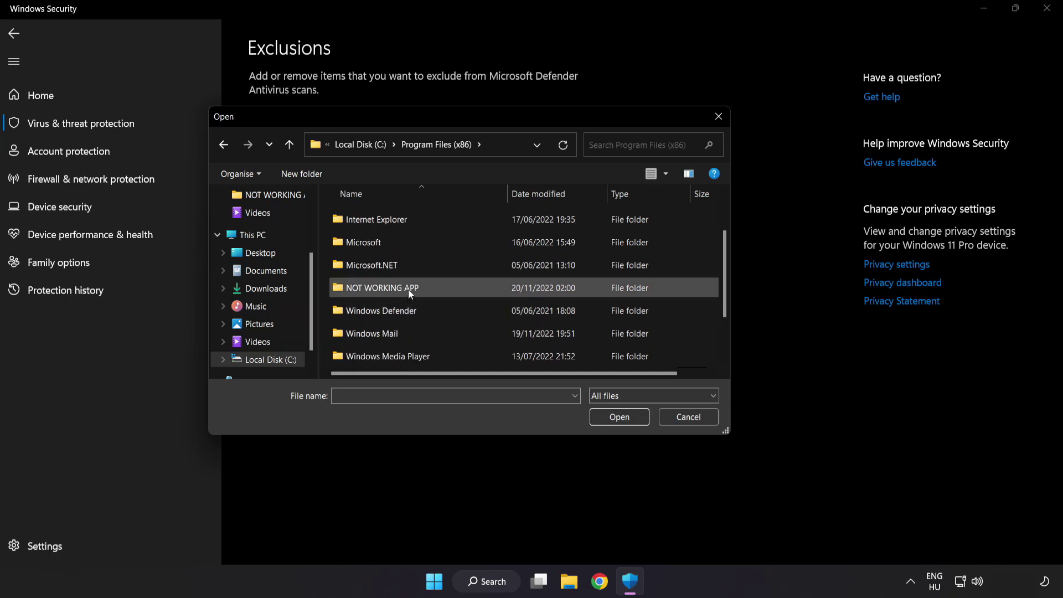
double_click(422, 288)
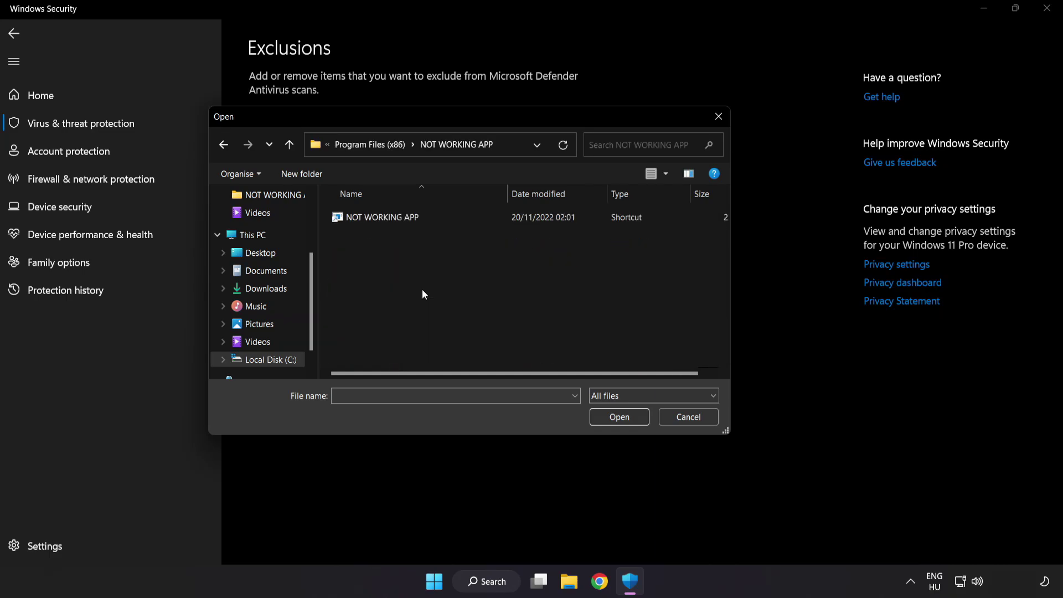
click(388, 219)
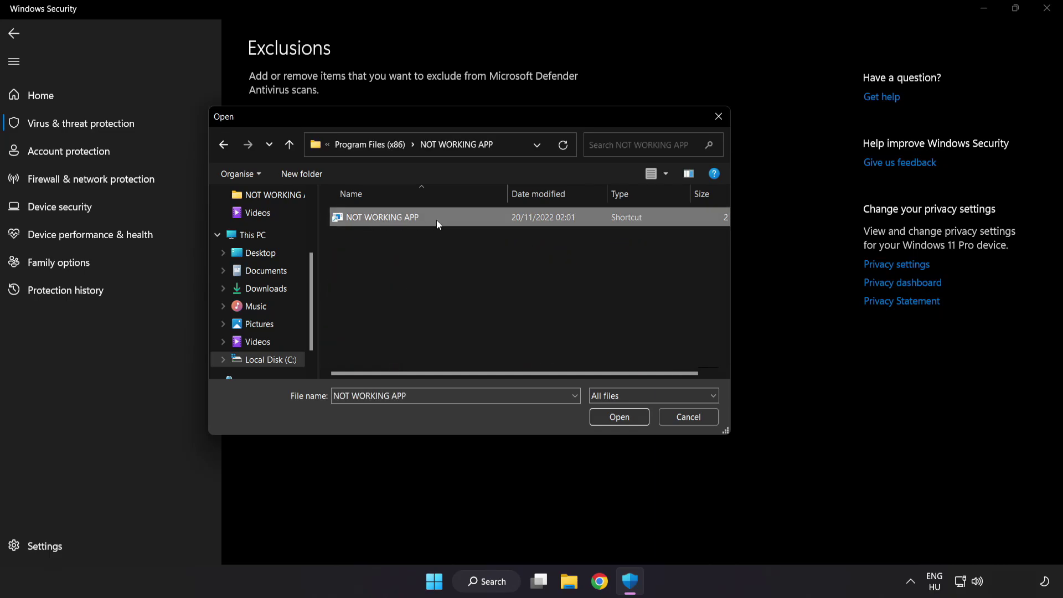
click(621, 422)
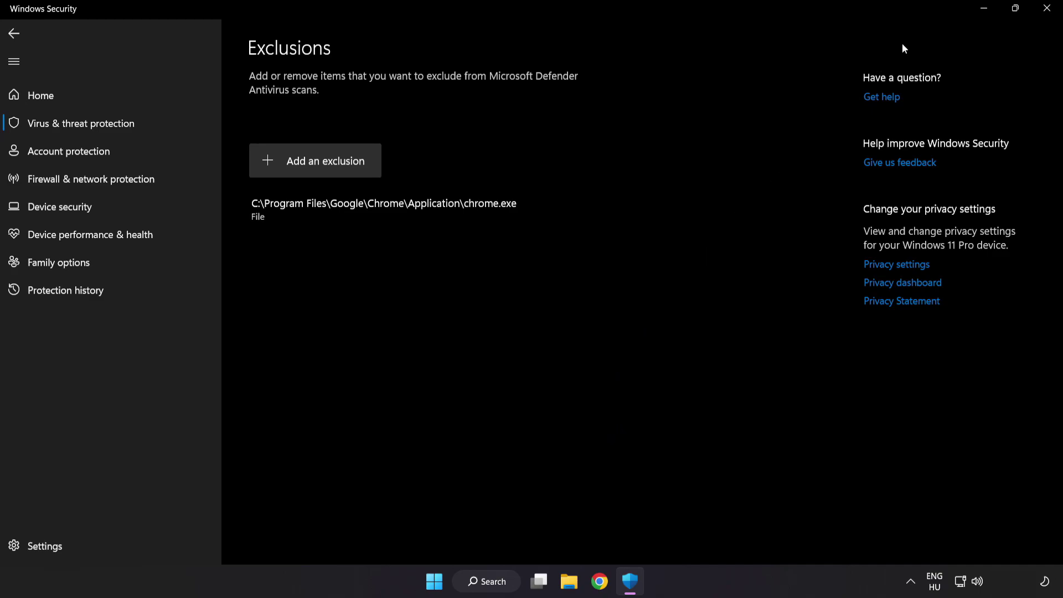
- Close Windows Security and show the Start menu's power options, including Restart
click(1043, 17)
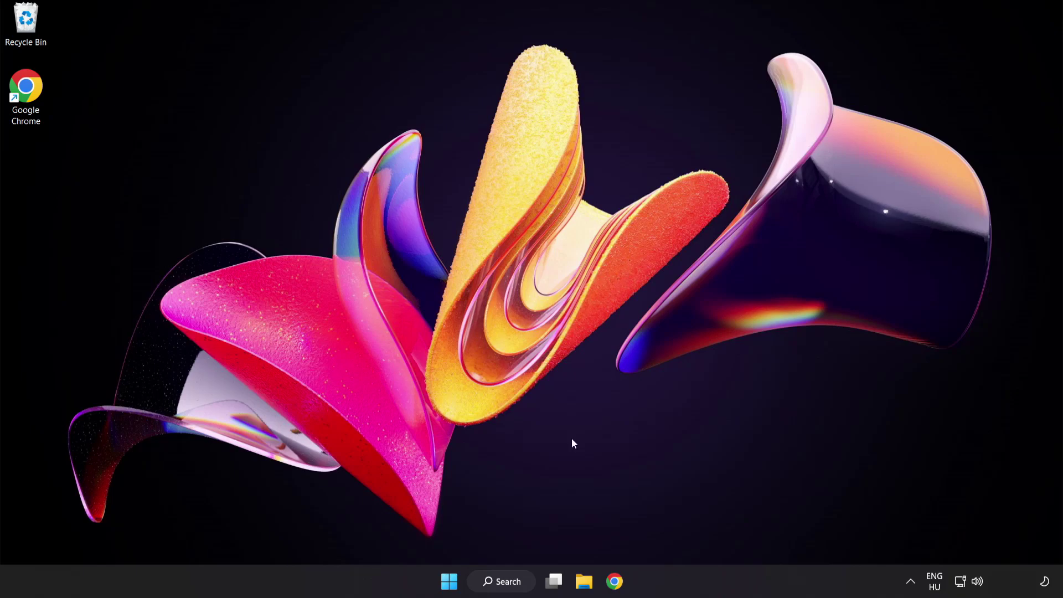
click(449, 581)
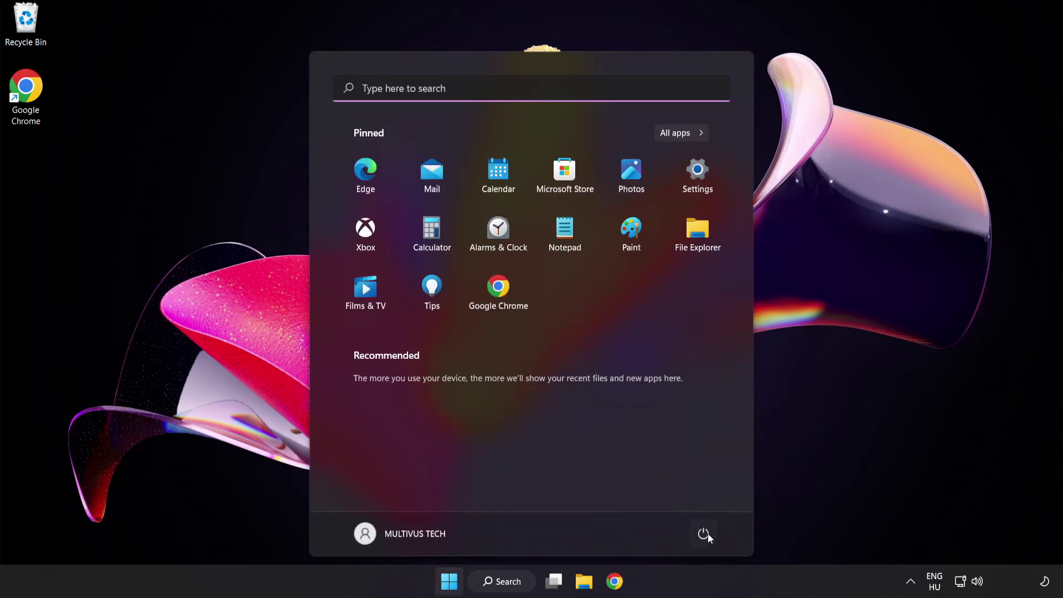
click(705, 535)
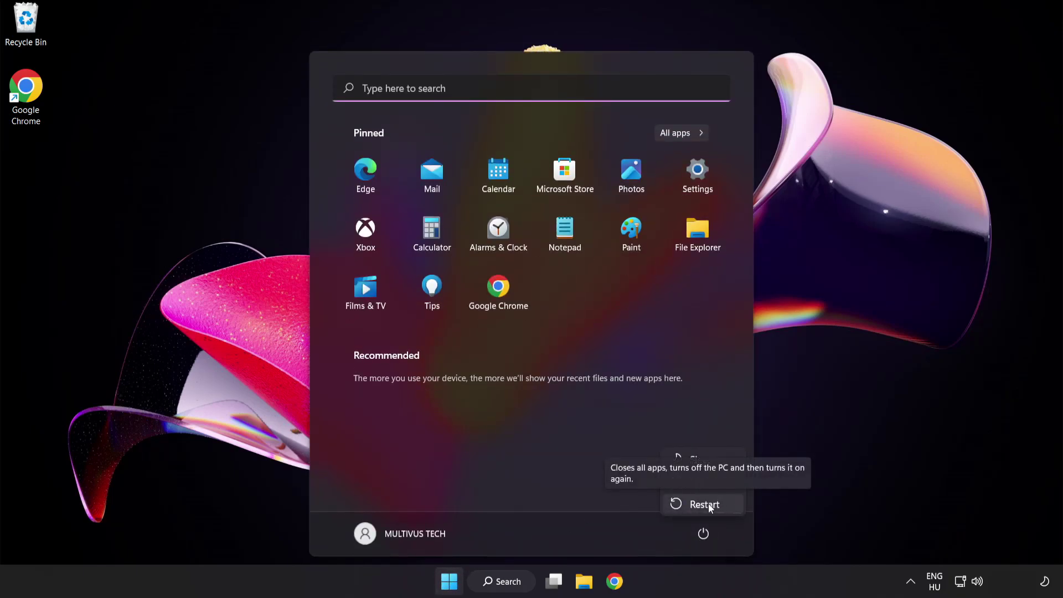